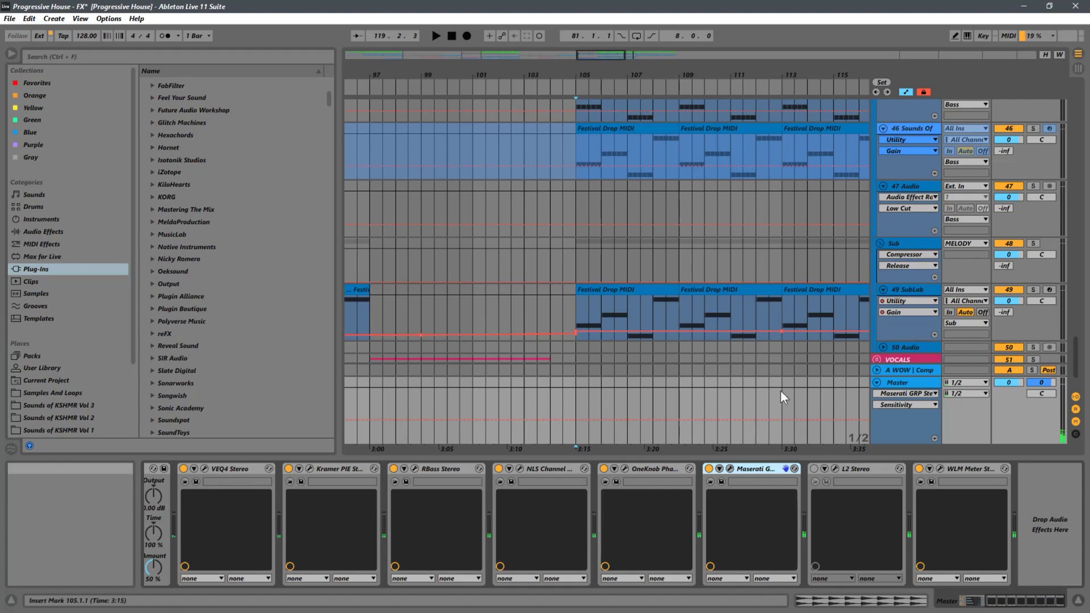
Step: Add an EQ Eight to the Master track after the Maserati GRP plug-in and expand its view
scroll(102, 236, down, 1)
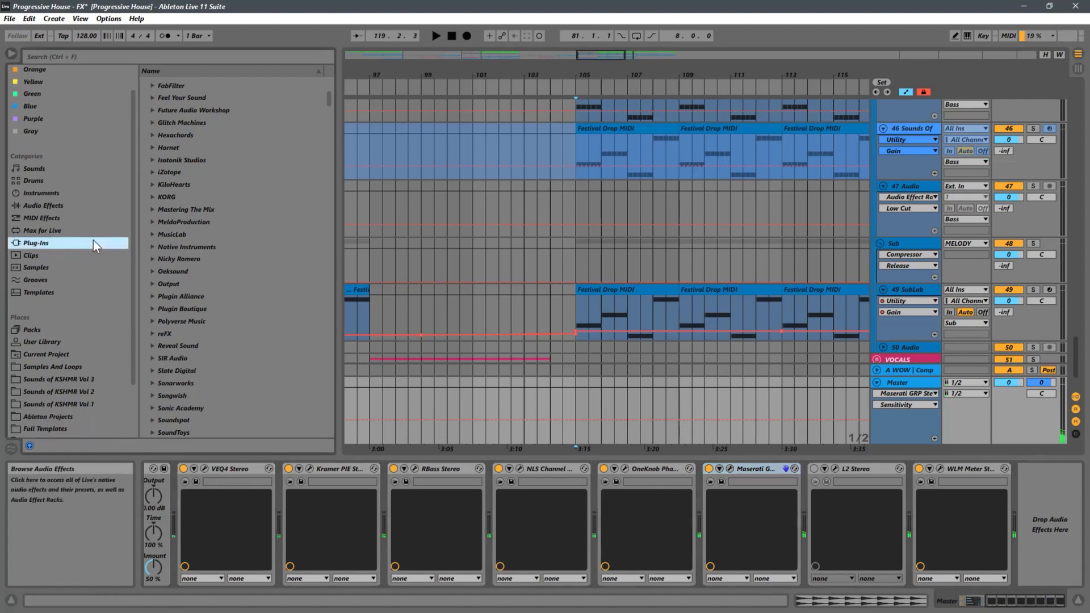
click(51, 207)
click(162, 122)
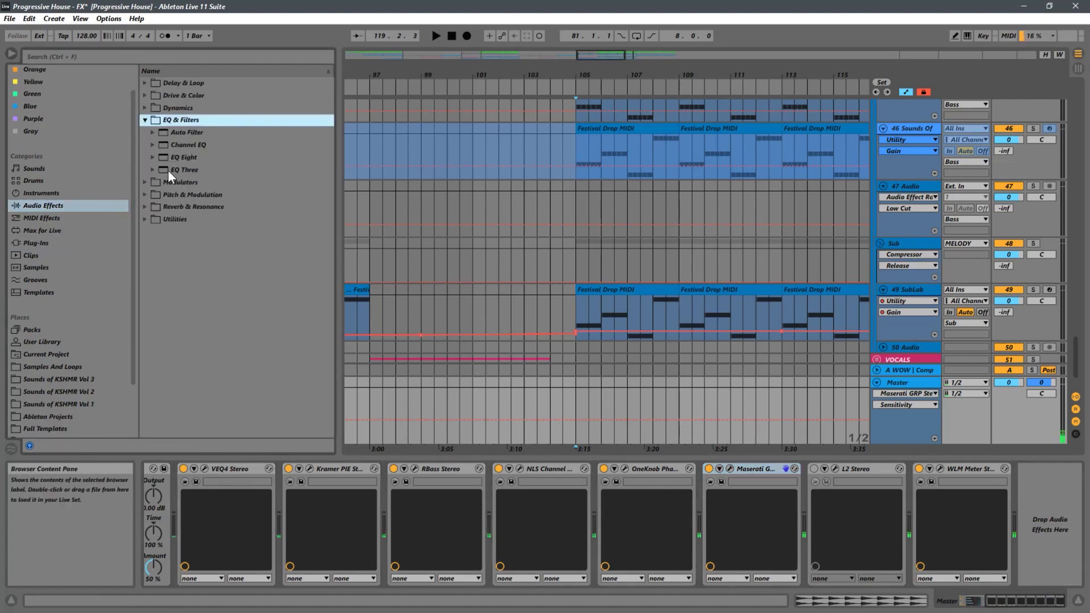
click(165, 159)
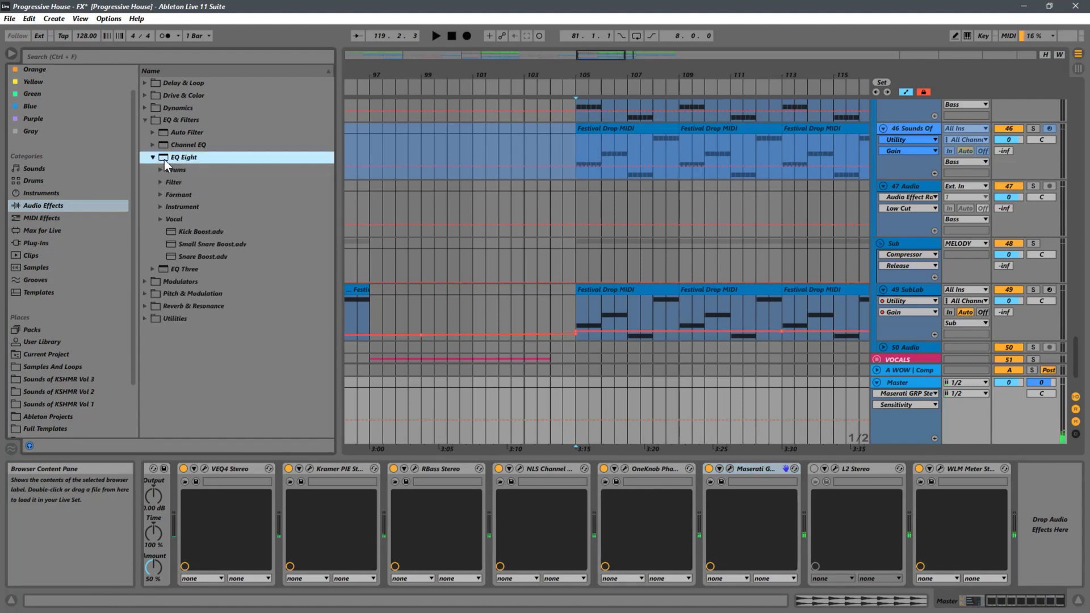
drag(473, 151, 779, 530)
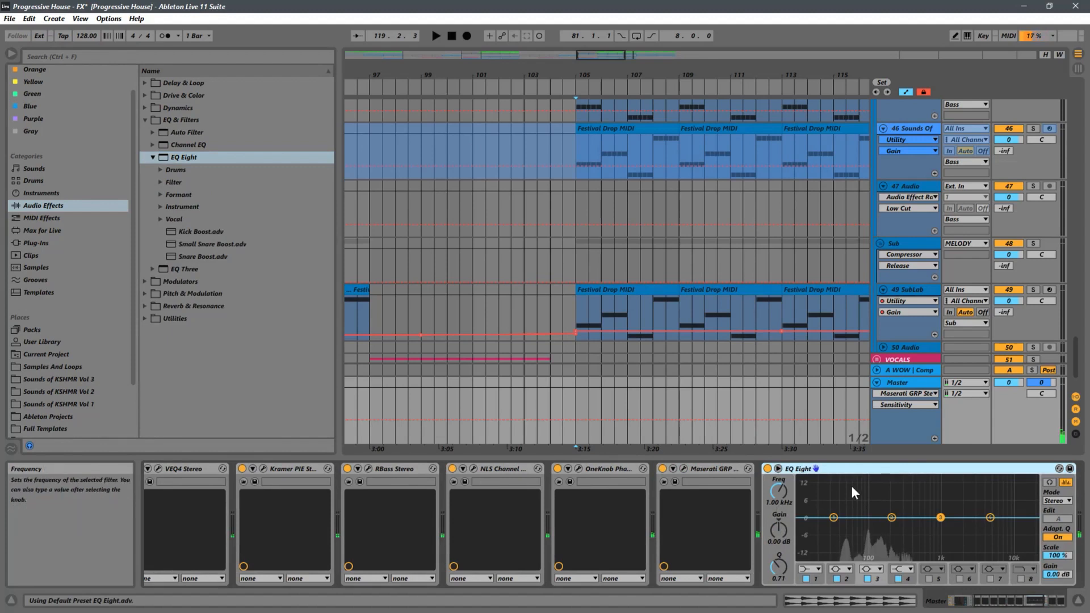
click(778, 469)
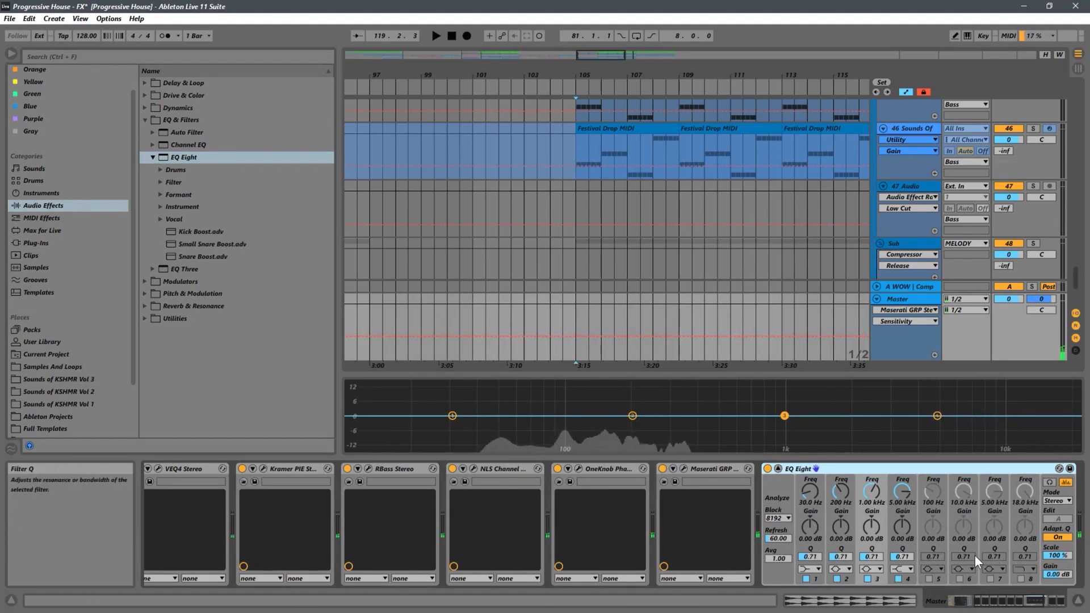
Step: Set EQ Eight bands 1, 4, 5, 6 and 8 to the bell filter shape
click(810, 570)
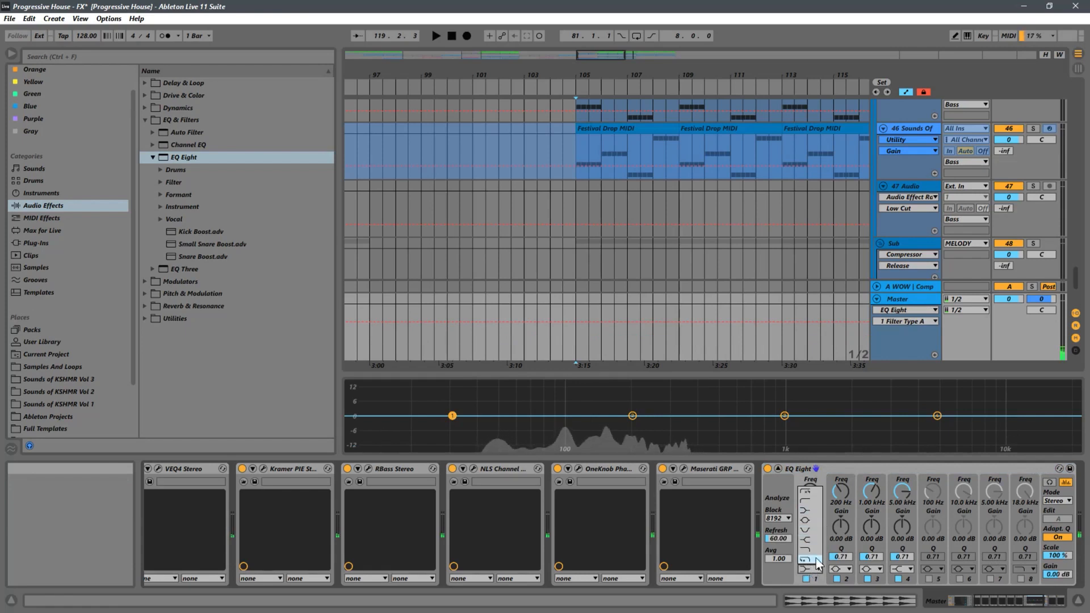
click(808, 520)
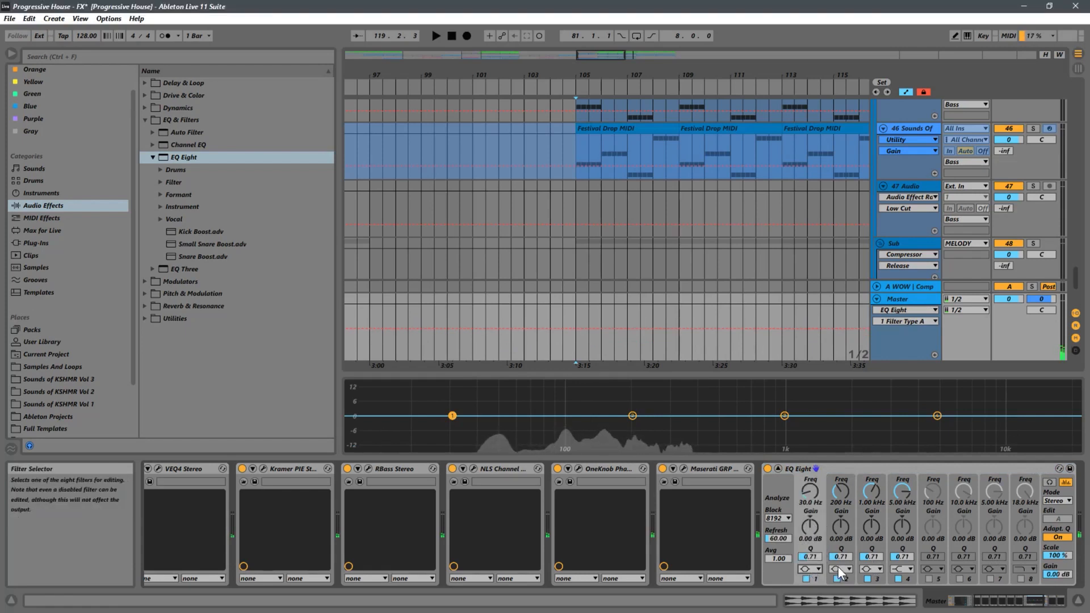
click(910, 569)
click(900, 522)
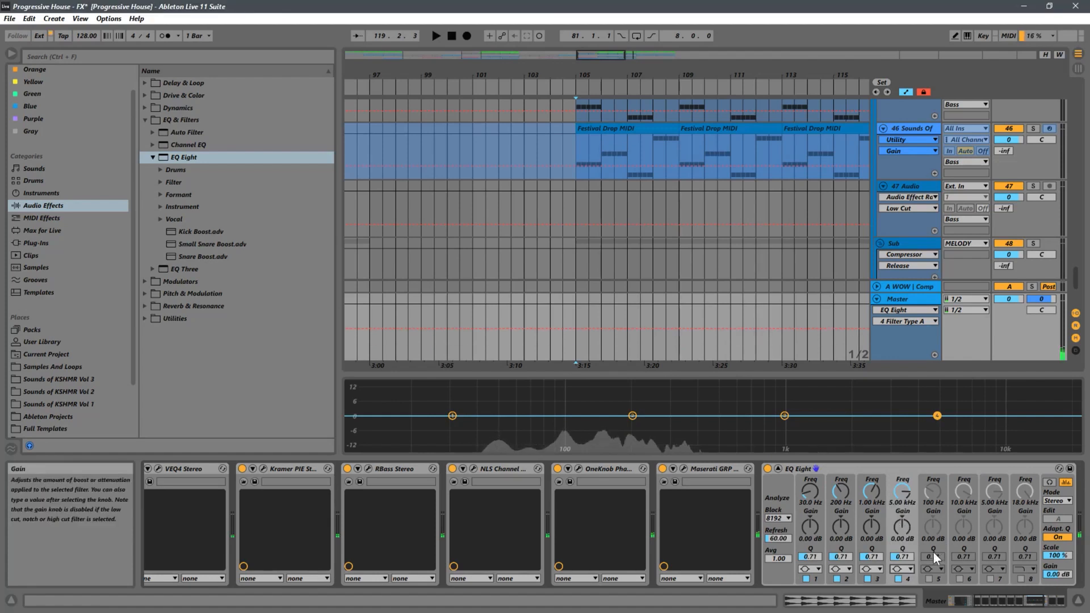
click(928, 569)
click(931, 521)
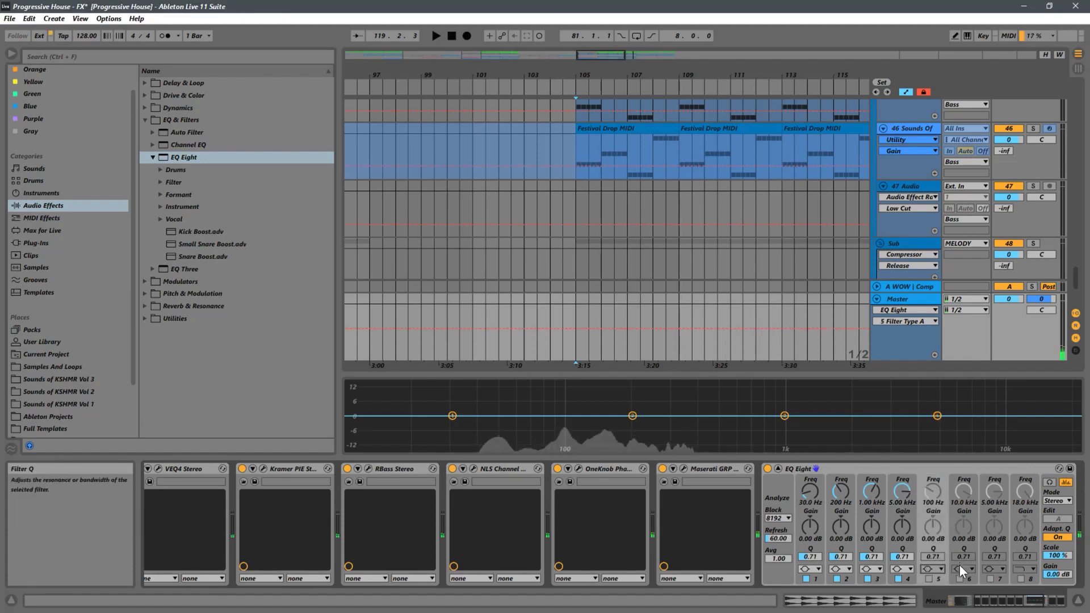
click(961, 568)
click(965, 521)
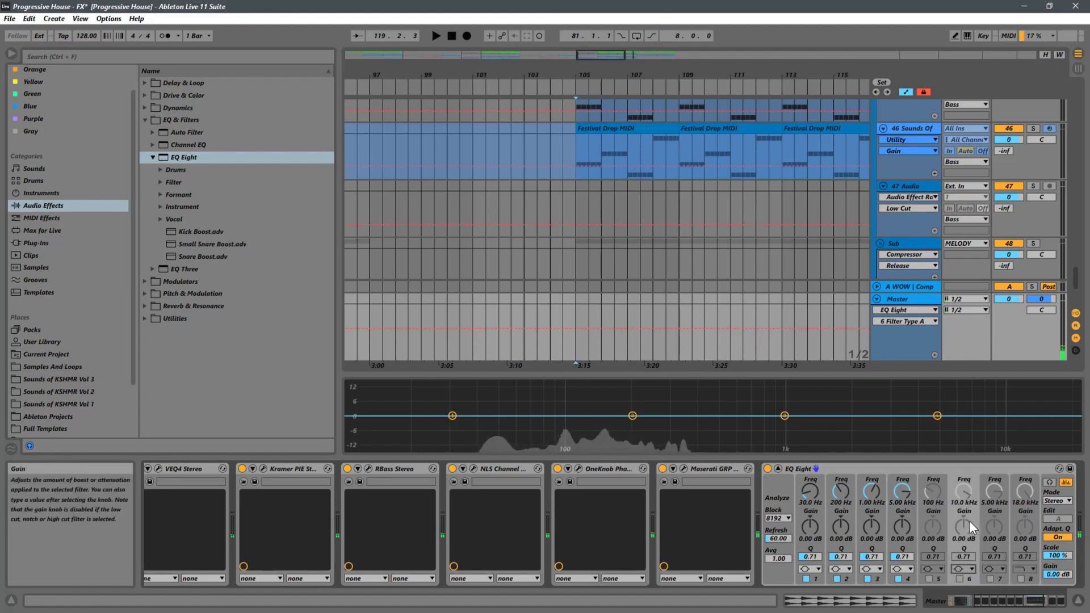
click(1032, 571)
click(1025, 522)
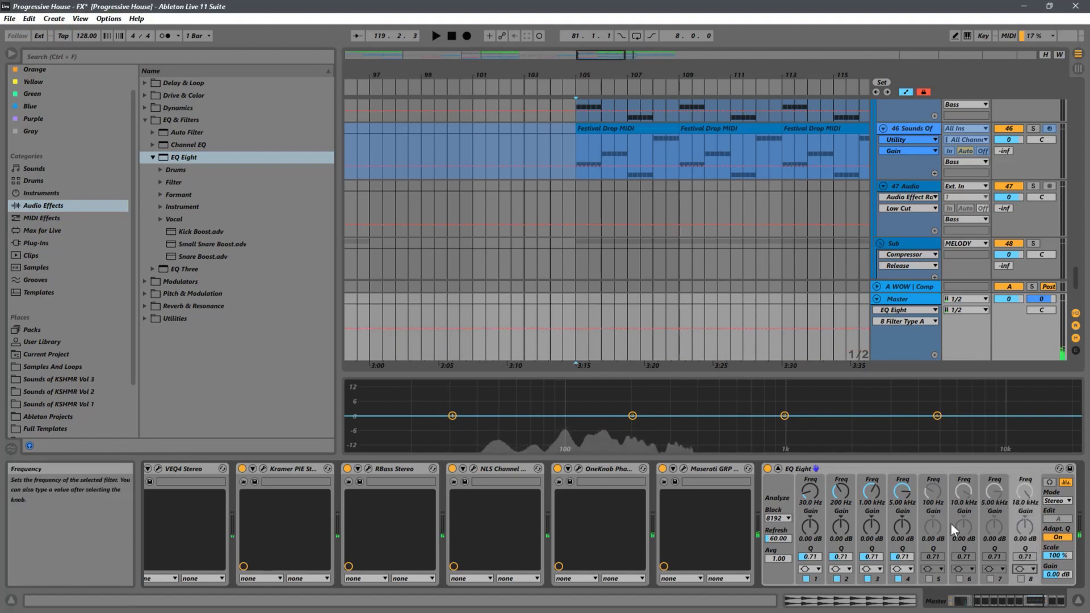
Step: Enable bands 5, 6, 7 and 8 of the EQ Eight
click(929, 579)
click(960, 579)
click(990, 578)
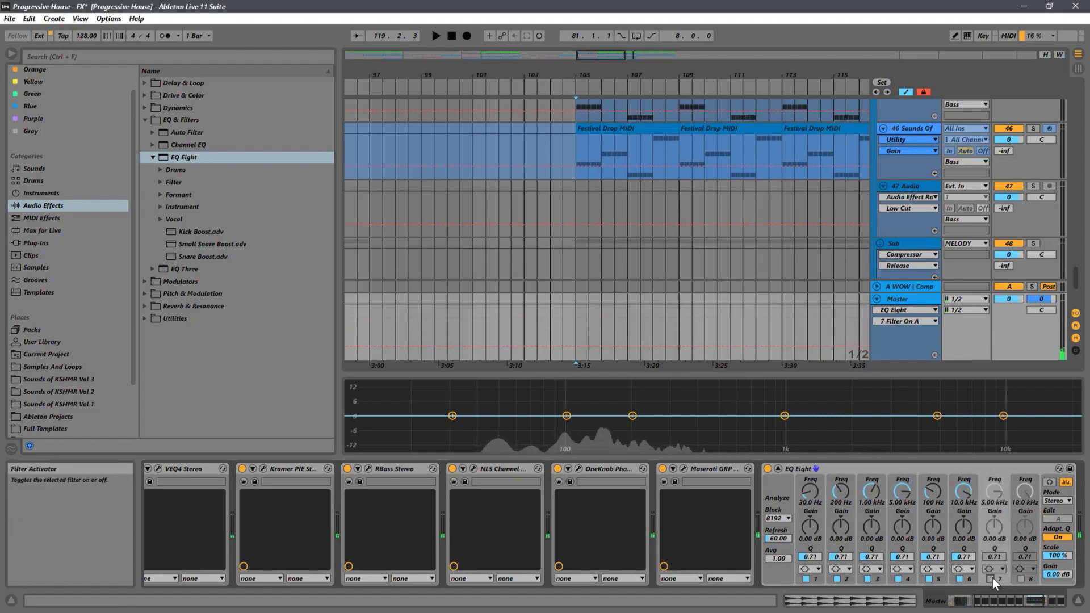
click(1022, 579)
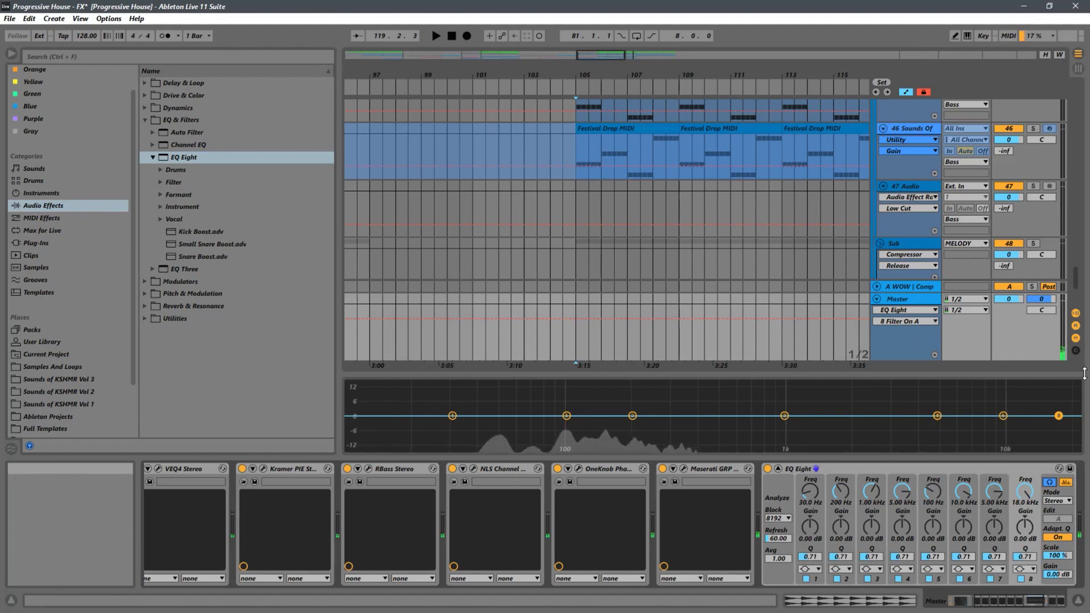
Step: Boost band 8 by about 15 dB at about 18.8 kHz during playback, and narrow its Q to 18
key(space)
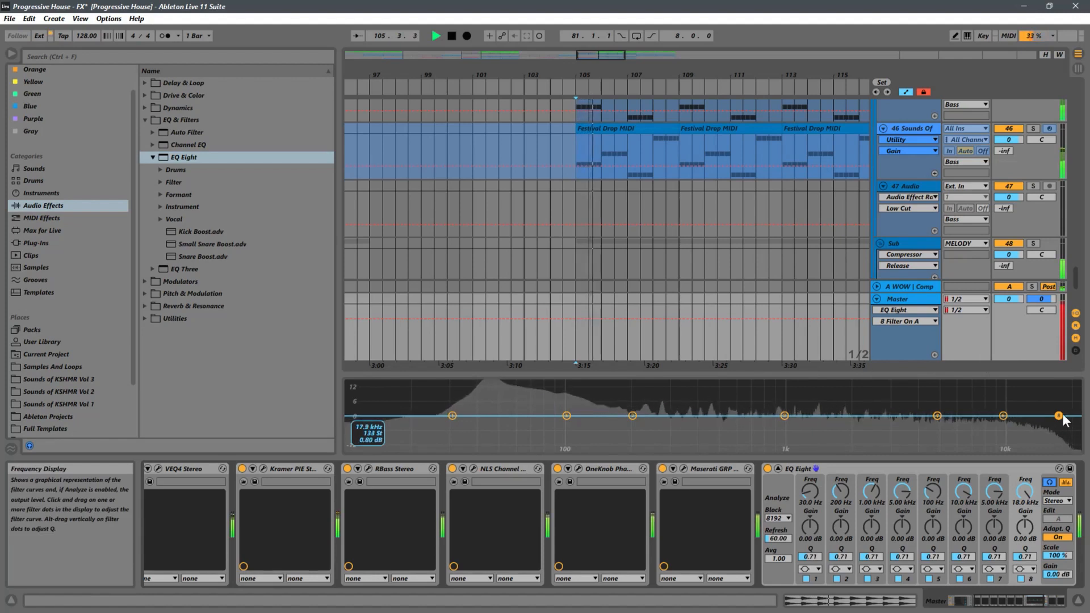
drag(1060, 416, 1066, 369)
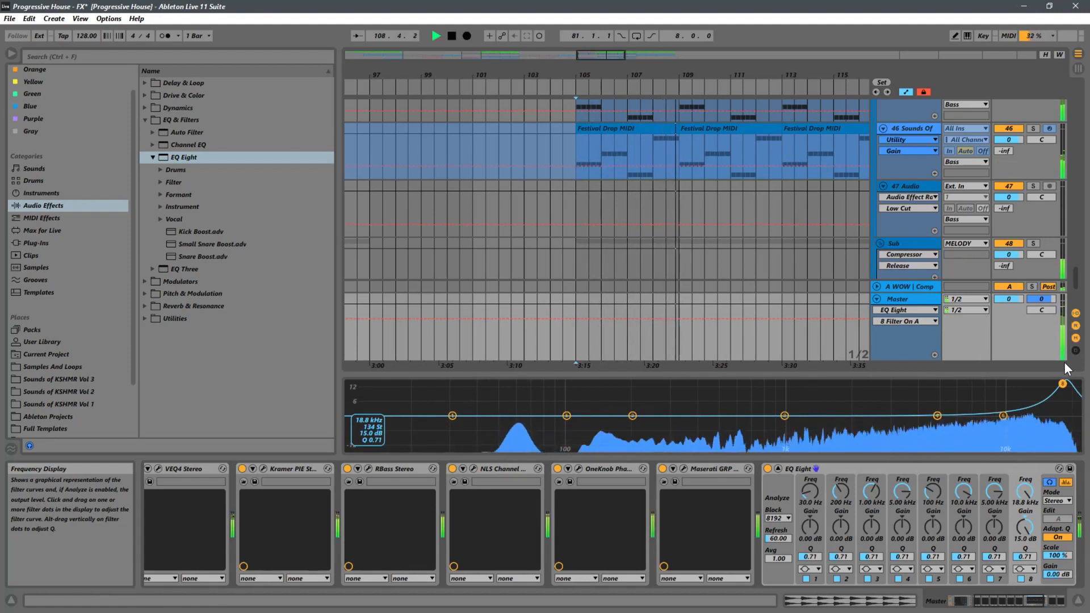
key(space)
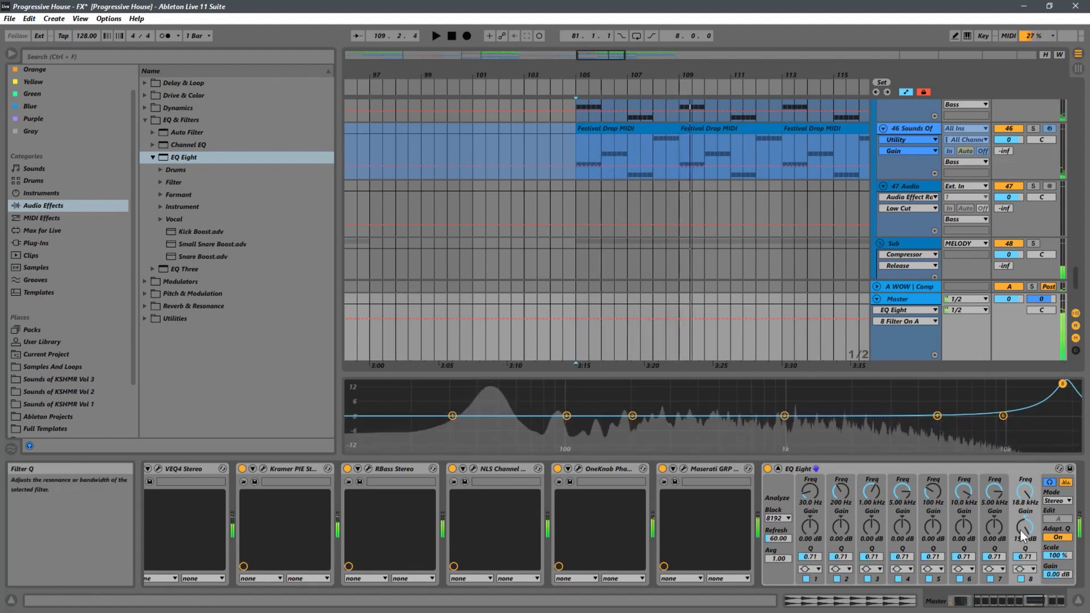
drag(1026, 530, 1039, 434)
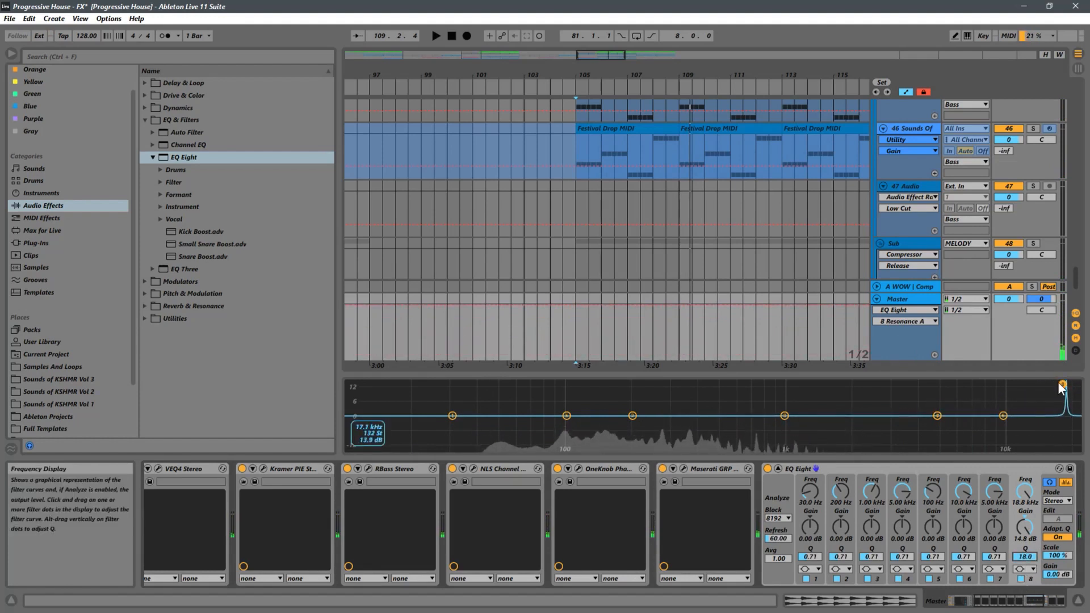
Step: Sweep the narrow band 8 boost down to about 13 kHz during playback to hunt for a harsh frequency
key(space)
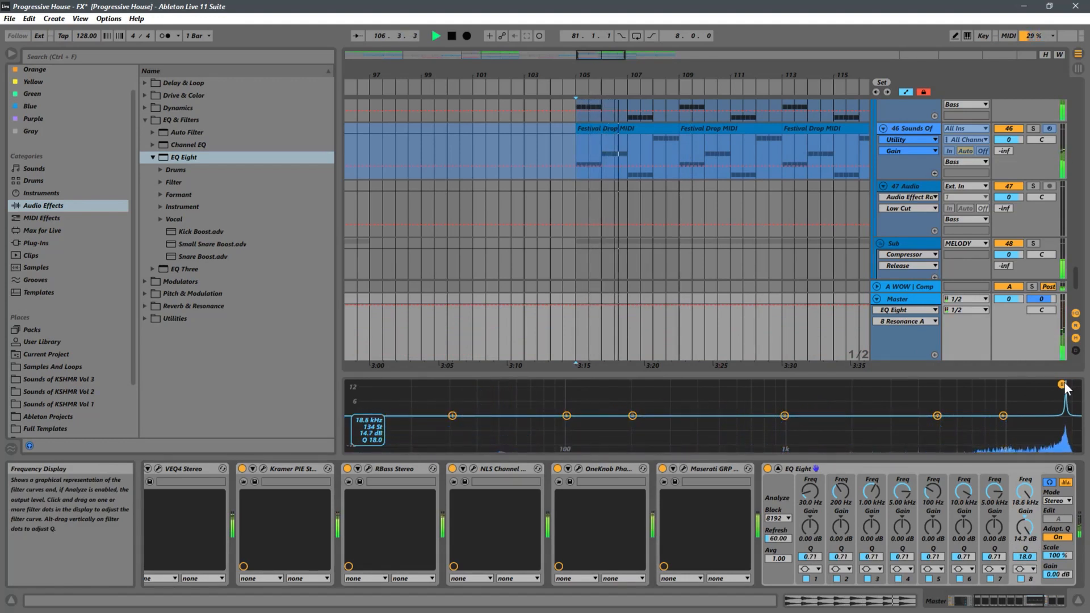
drag(1065, 388, 1028, 375)
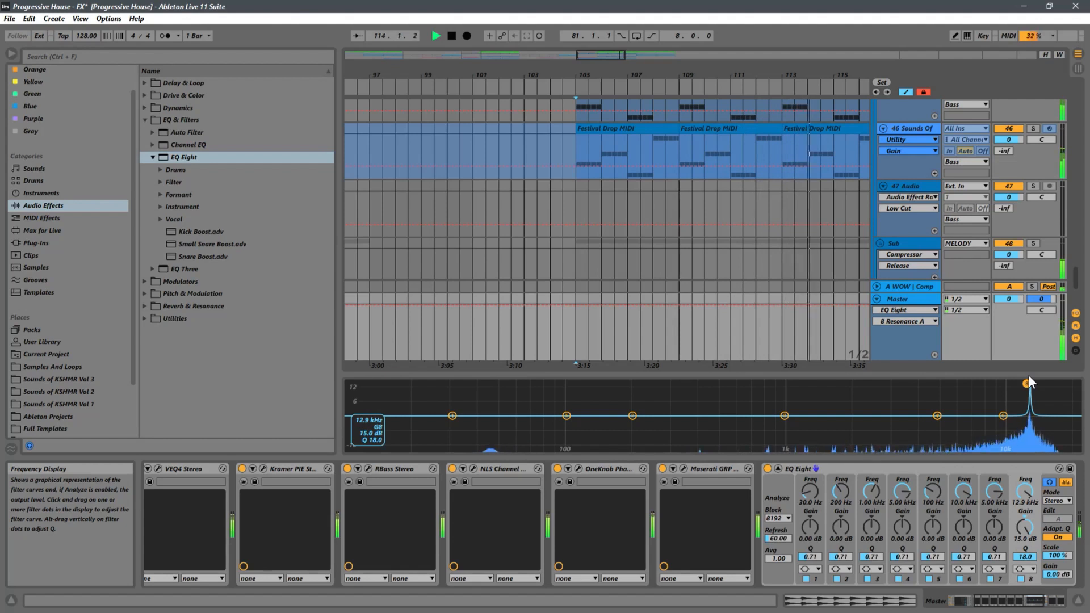
key(space)
key(space)
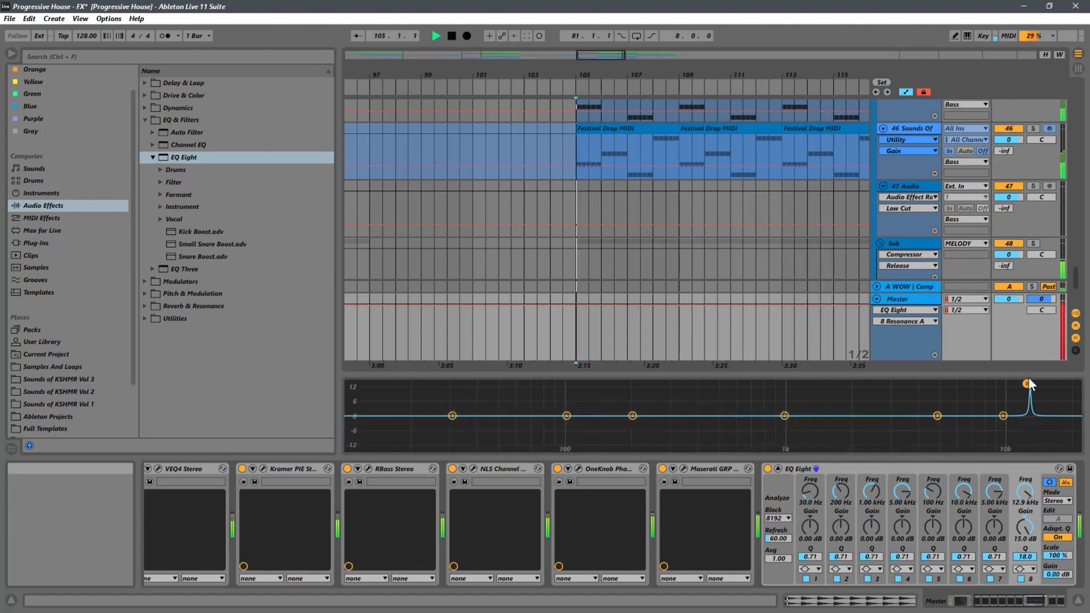
drag(1027, 380, 1030, 385)
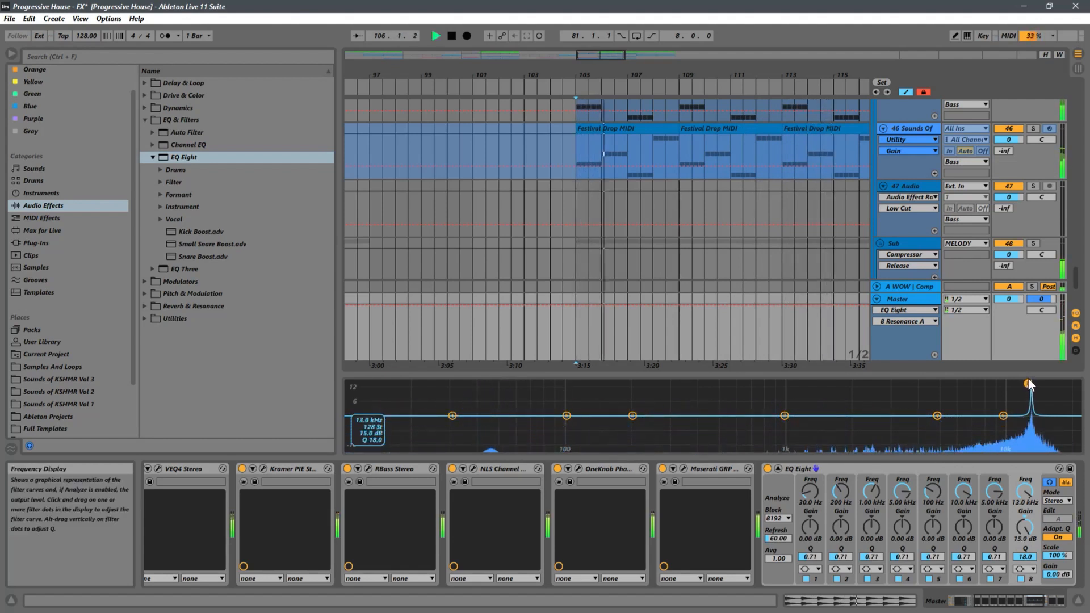
key(space)
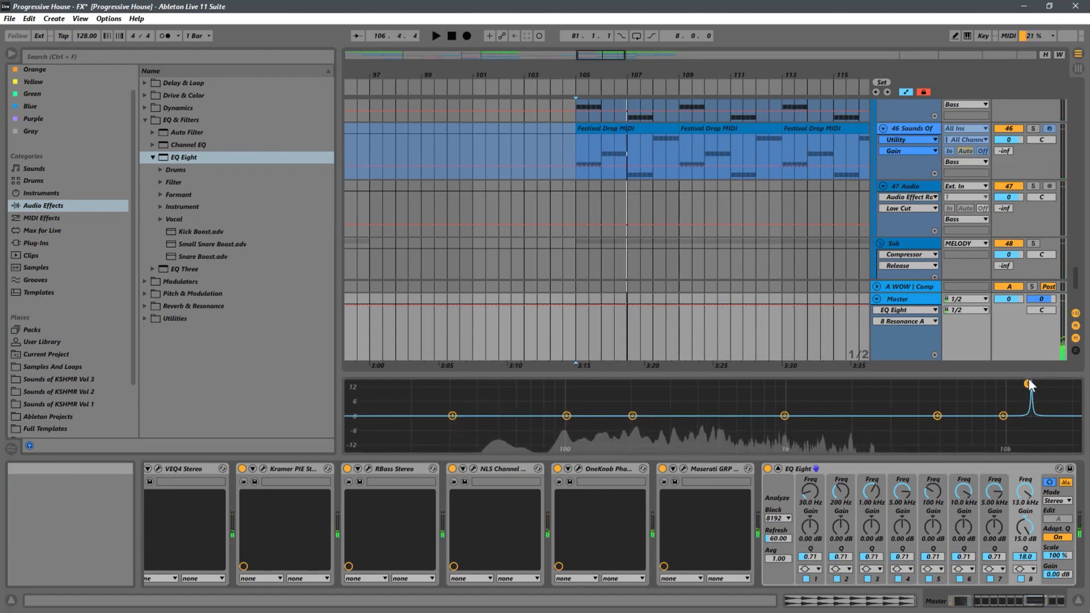
Step: Cut band 8 by 15 dB at about 13.1 kHz and play back the result
drag(1028, 388, 1029, 414)
drag(1035, 487, 1030, 487)
key(space)
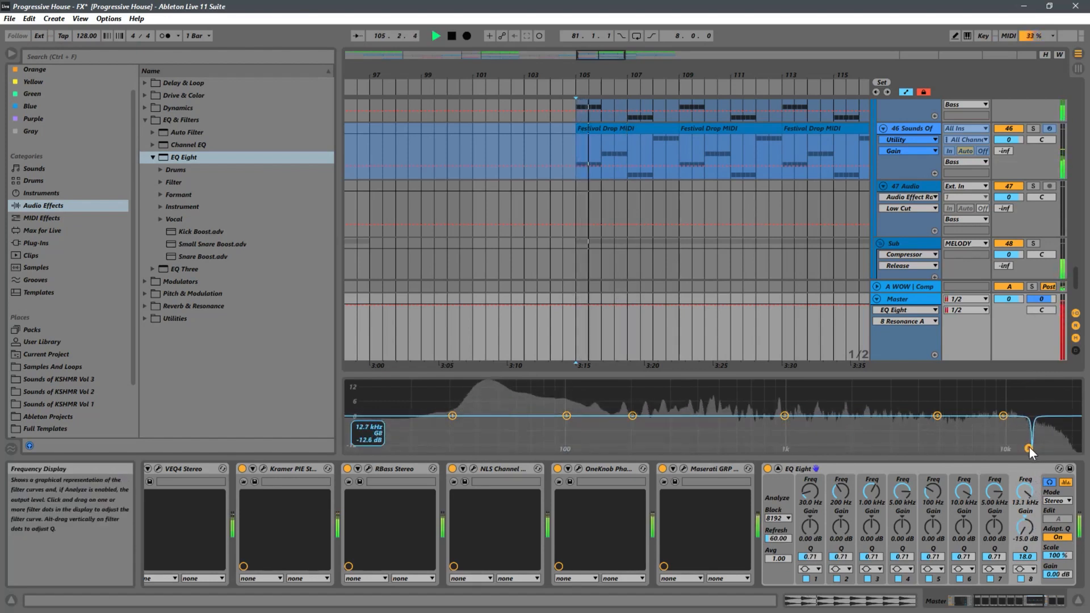
mouse_move(1030, 444)
mouse_down()
mouse_move(1029, 392)
mouse_move(1031, 445)
mouse_up()
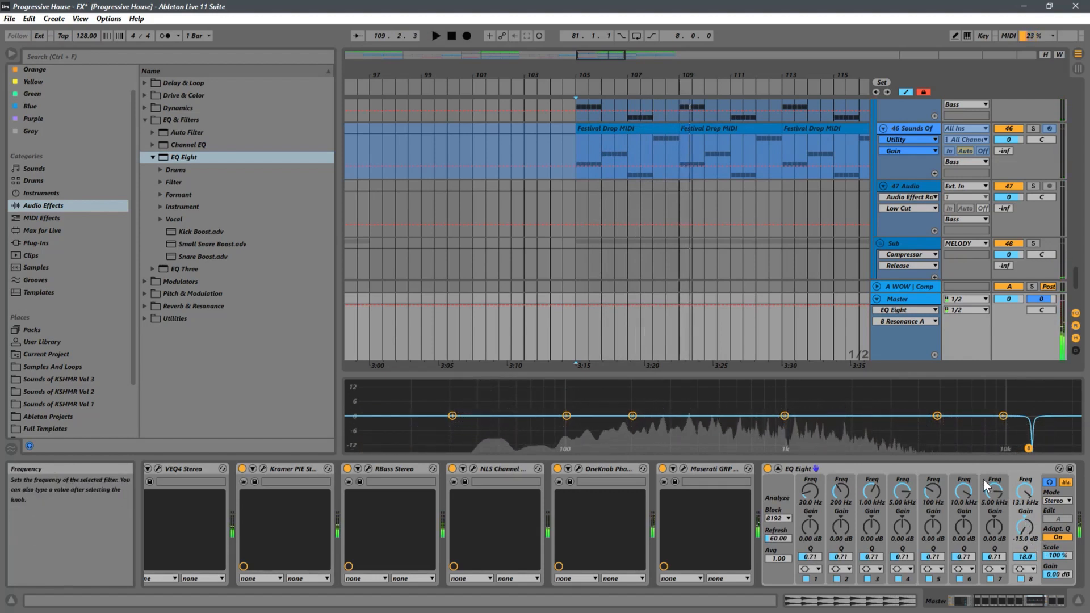
Step: Try a 15 dB boost on band 4 at about 4.87 kHz, and undo the recent band 4 and band 8 changes
drag(938, 417, 935, 384)
key(space)
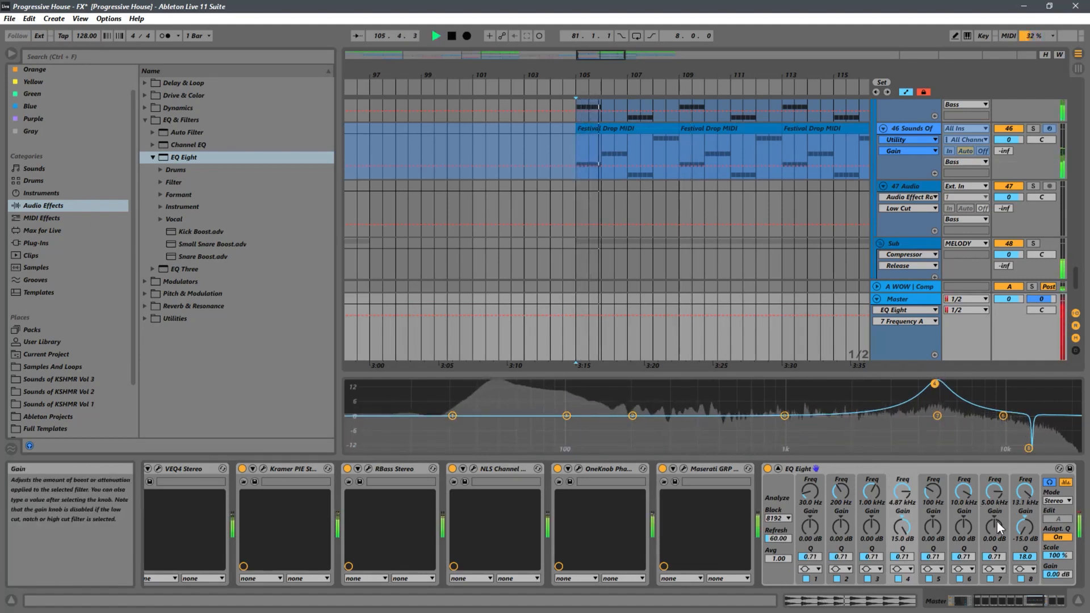
click(1002, 540)
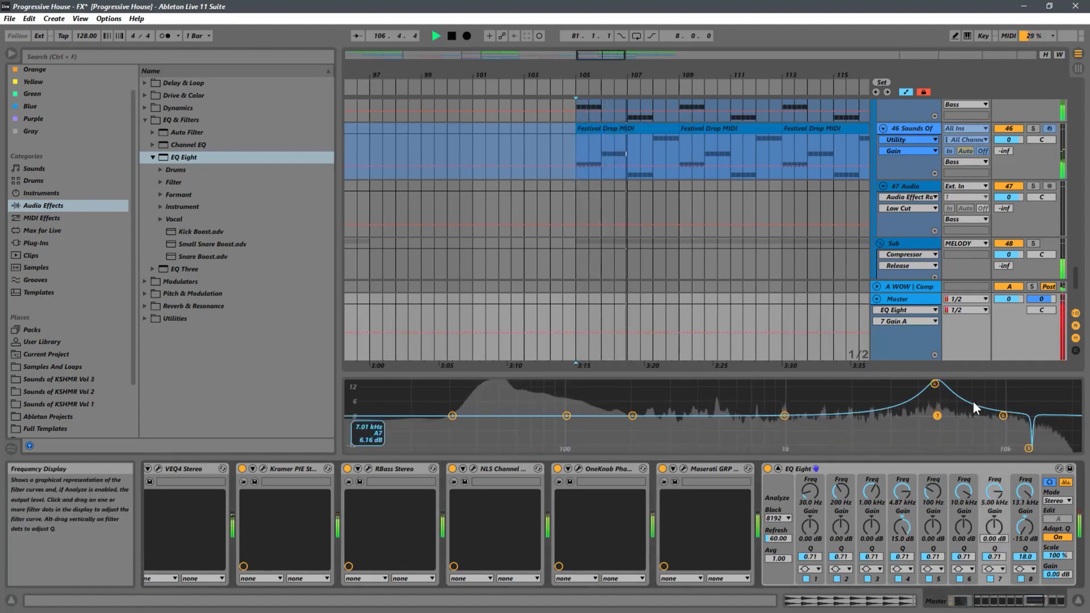
key(ctrl+z)
key(ctrl+z)
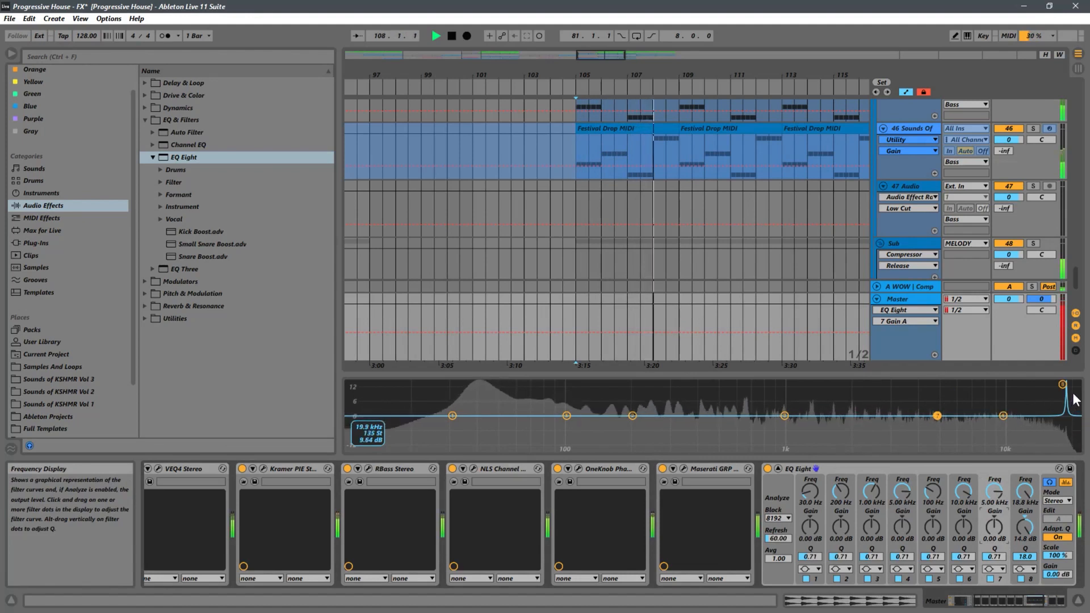
Step: Turn band 8 into a -15 dB cut at about 11.3 kHz while auditioning the track
key(space)
drag(1061, 386, 986, 501)
key(space)
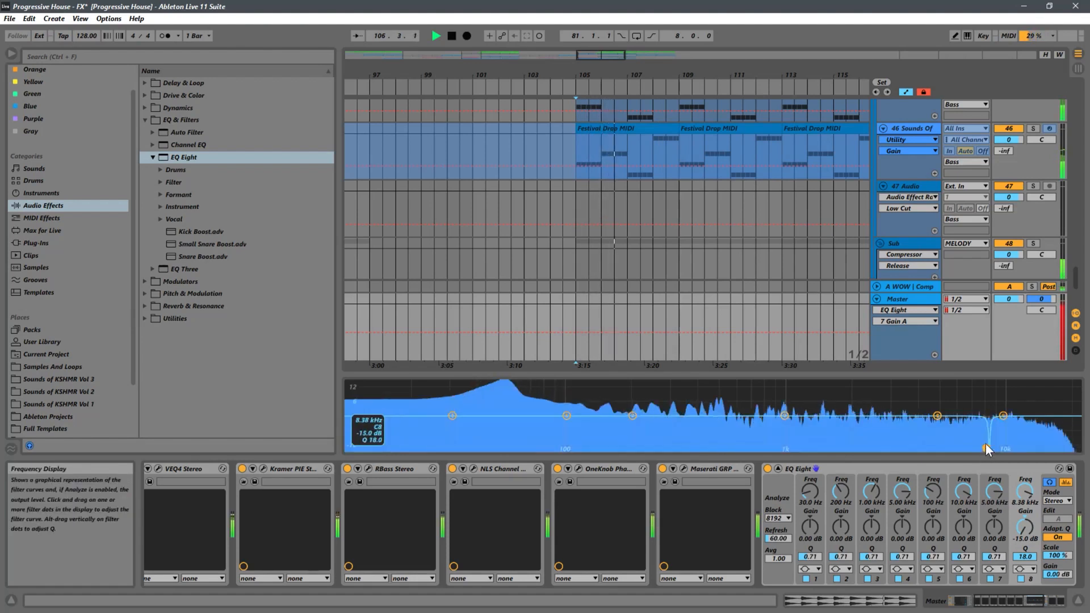
drag(985, 444, 1015, 464)
key(space)
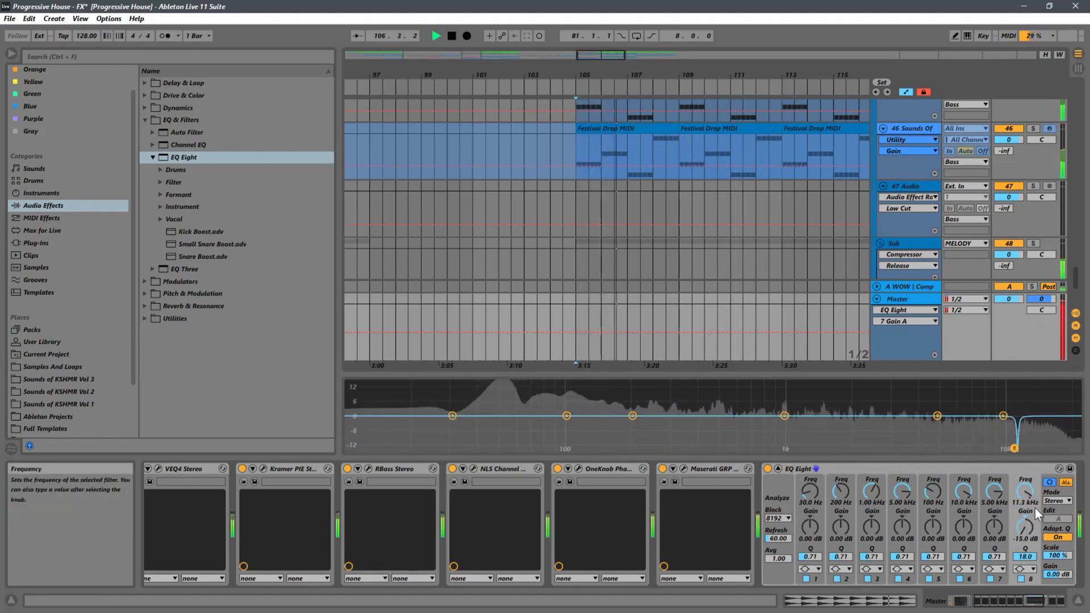
key(space)
Step: Boost band 7 by 15 dB with a Q of 18, and sweep it from 5 kHz during playback
click(1007, 519)
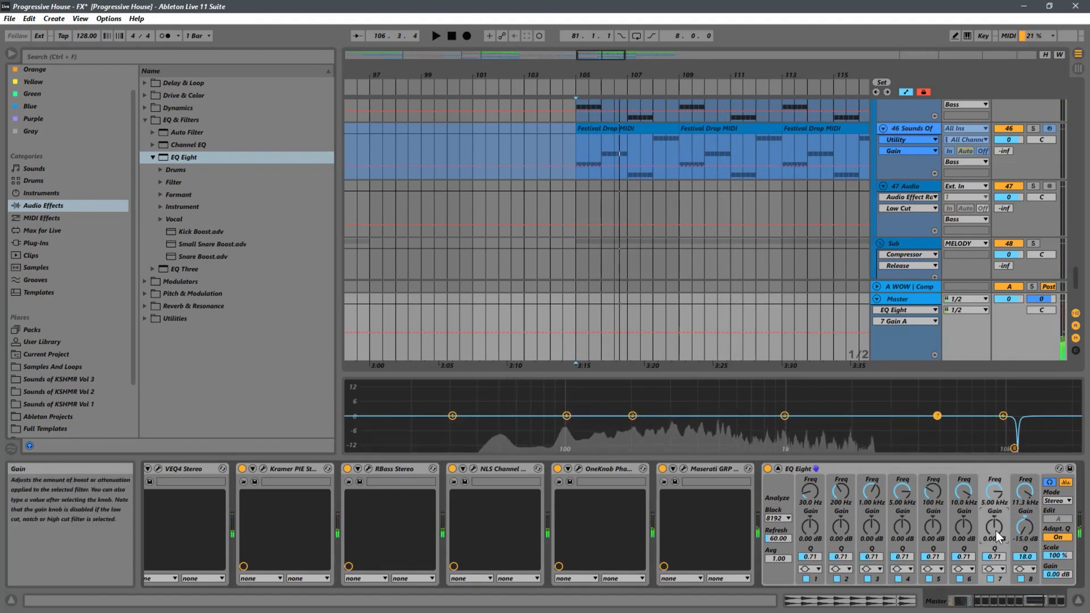
drag(996, 531, 1014, 465)
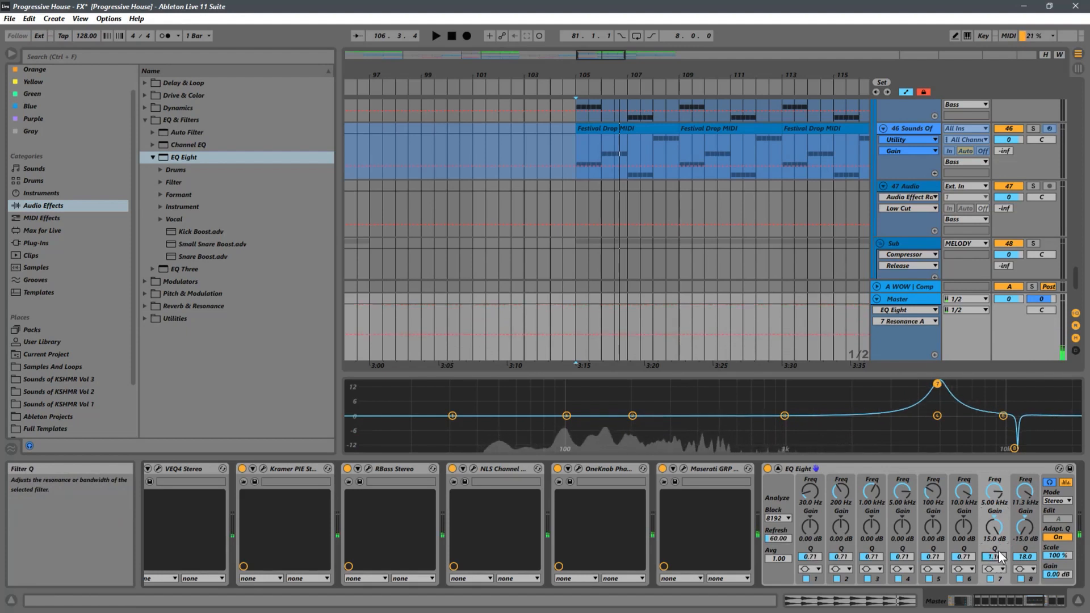
drag(999, 551, 1006, 500)
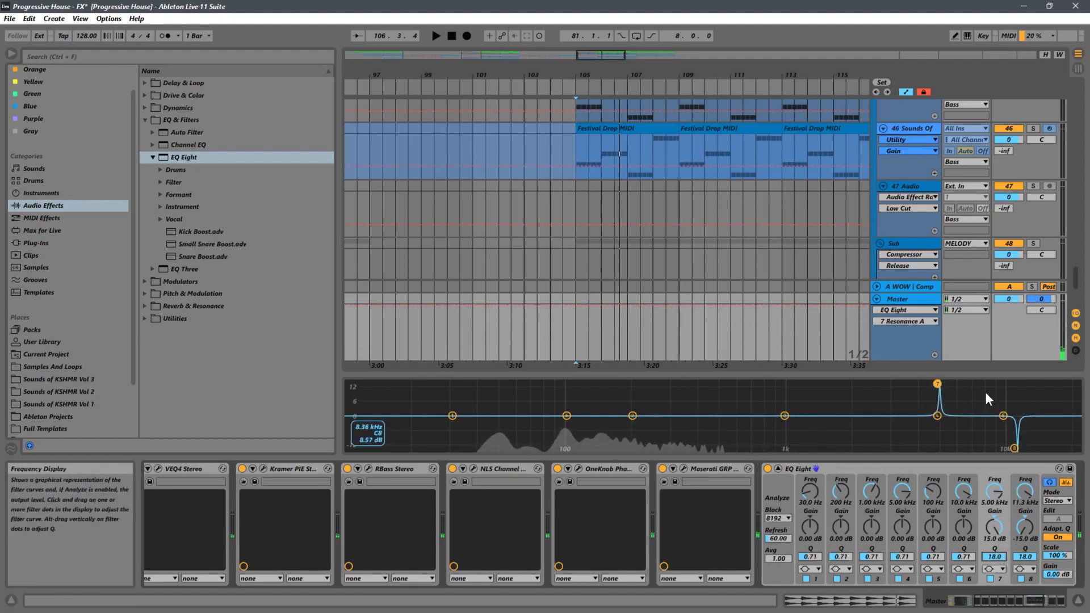
key(space)
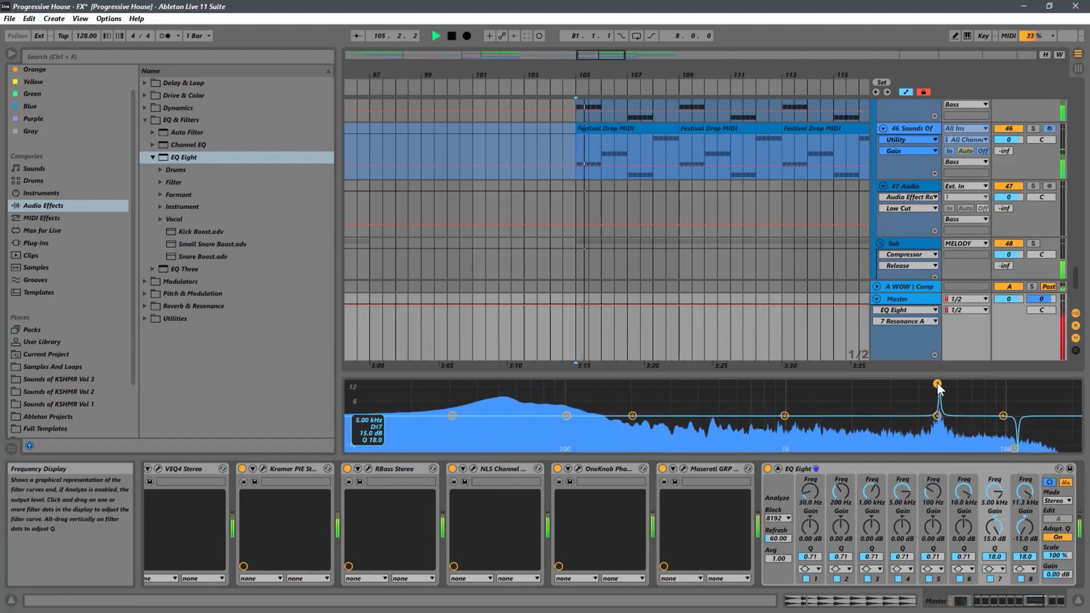
mouse_move(938, 383)
mouse_down()
mouse_move(988, 374)
mouse_move(946, 367)
mouse_move(937, 384)
mouse_move(968, 376)
mouse_move(946, 372)
mouse_up()
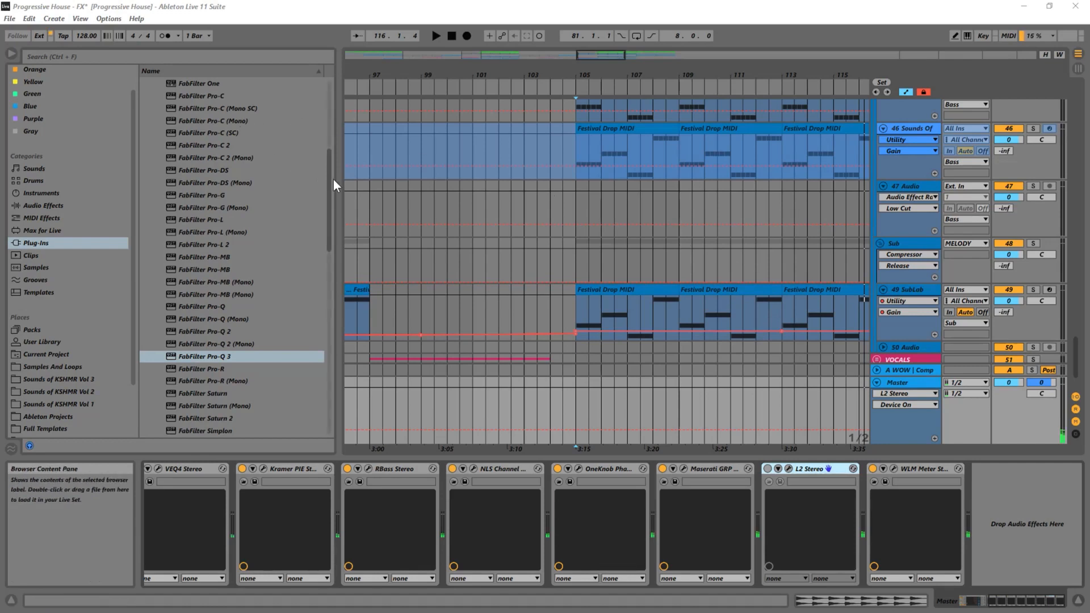
Step: Find Oeksound's Soothe2 among the VST plug-ins and insert it on the Master track just before L2 Stereo
drag(329, 171, 313, 123)
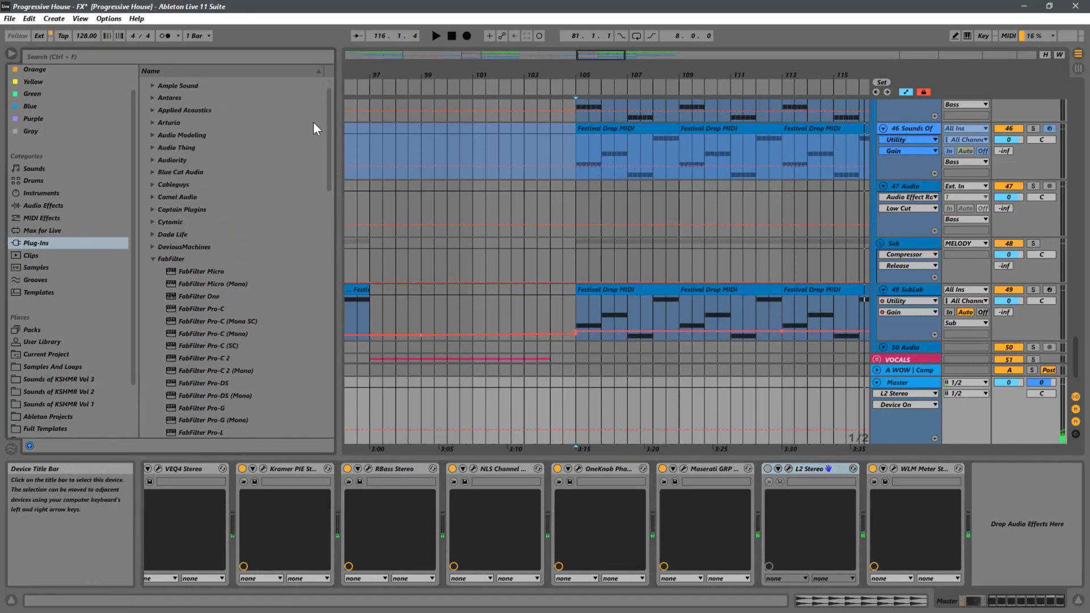
click(151, 260)
scroll(313, 226, down, 10)
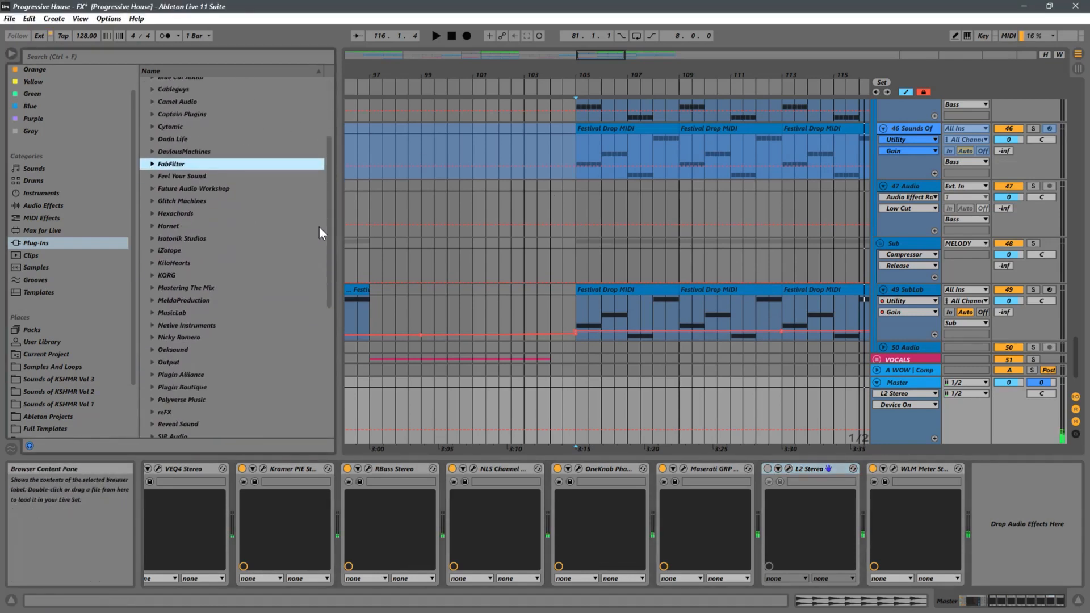
scroll(326, 233, down, 3)
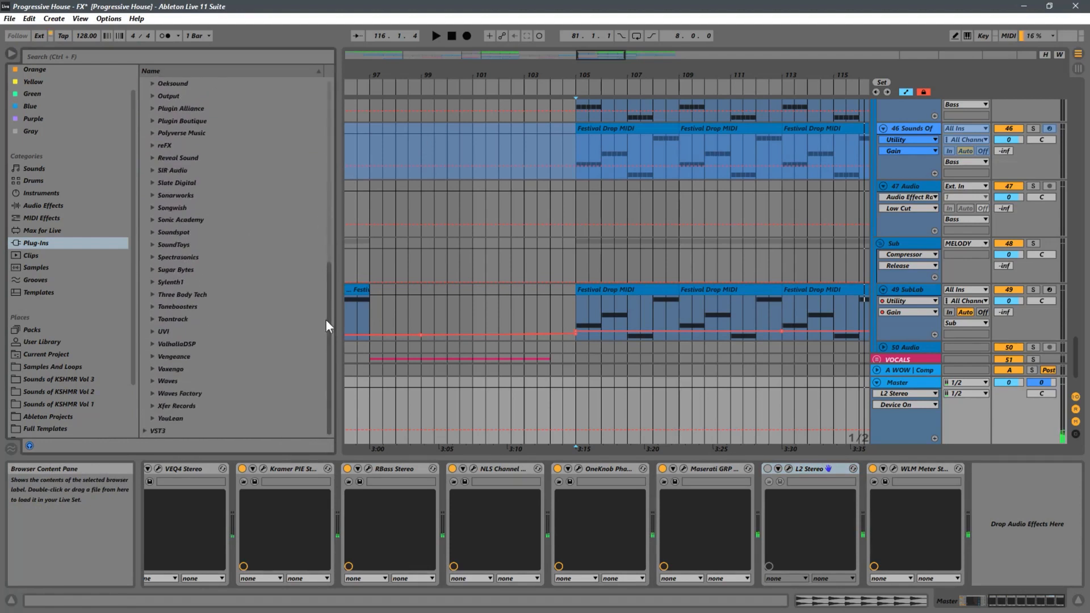
click(142, 431)
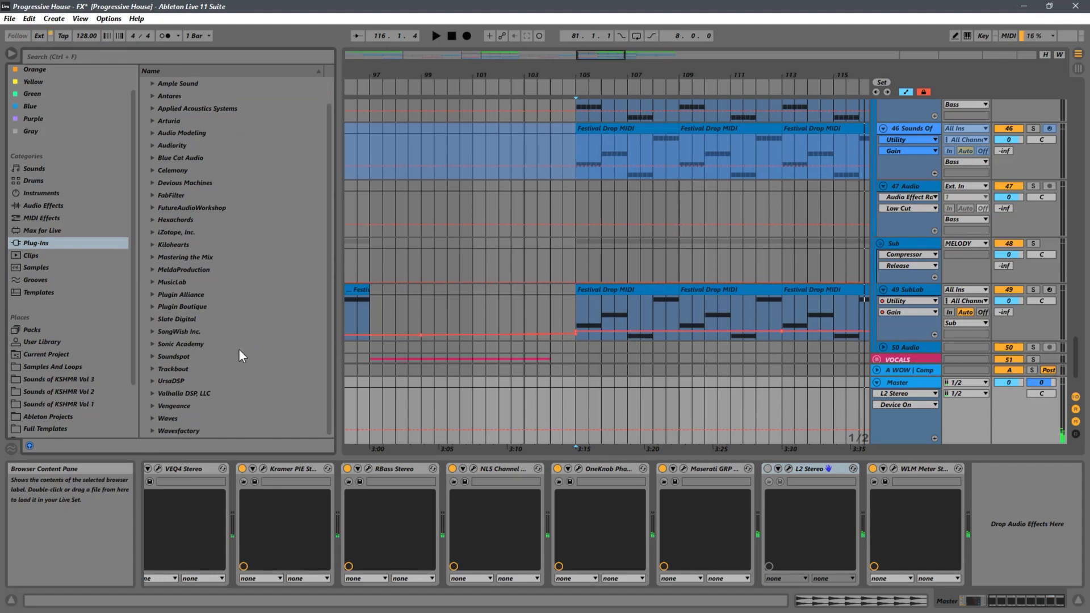
scroll(209, 336, up, 1)
click(148, 80)
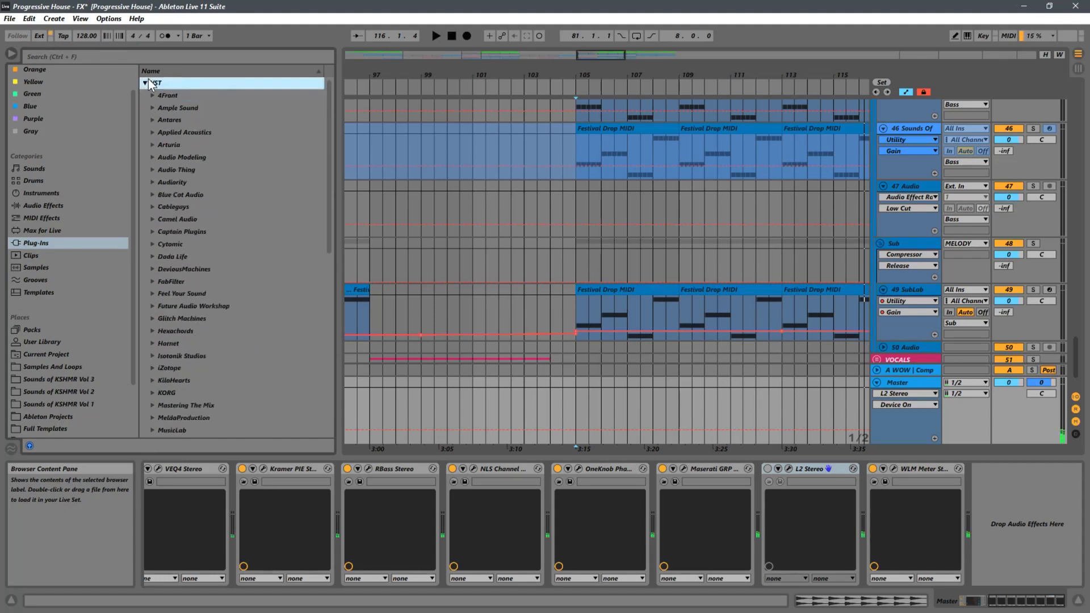
scroll(236, 234, down, 6)
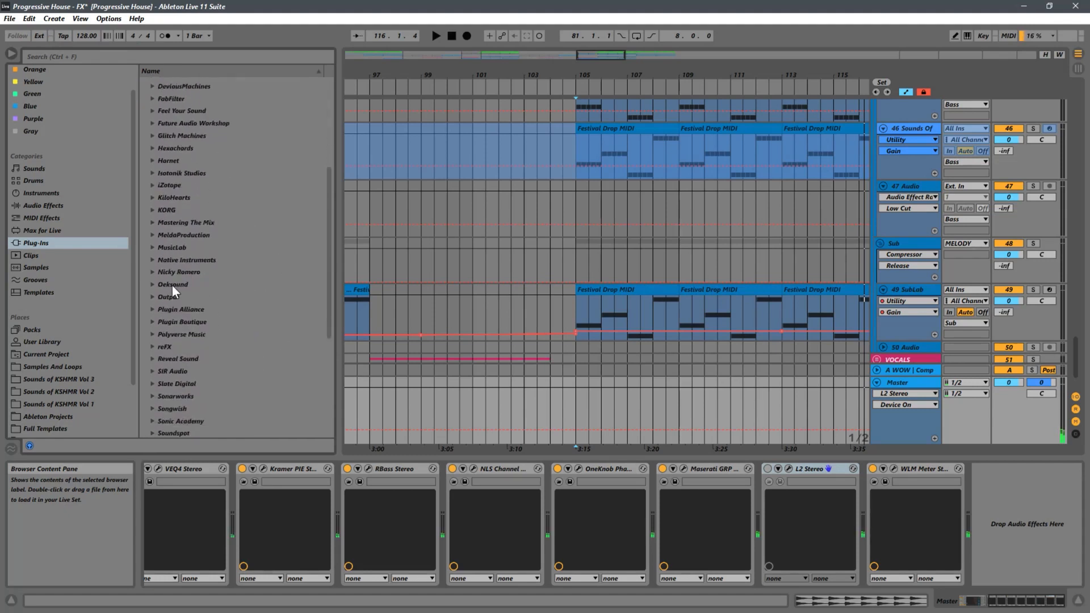
click(154, 284)
click(185, 298)
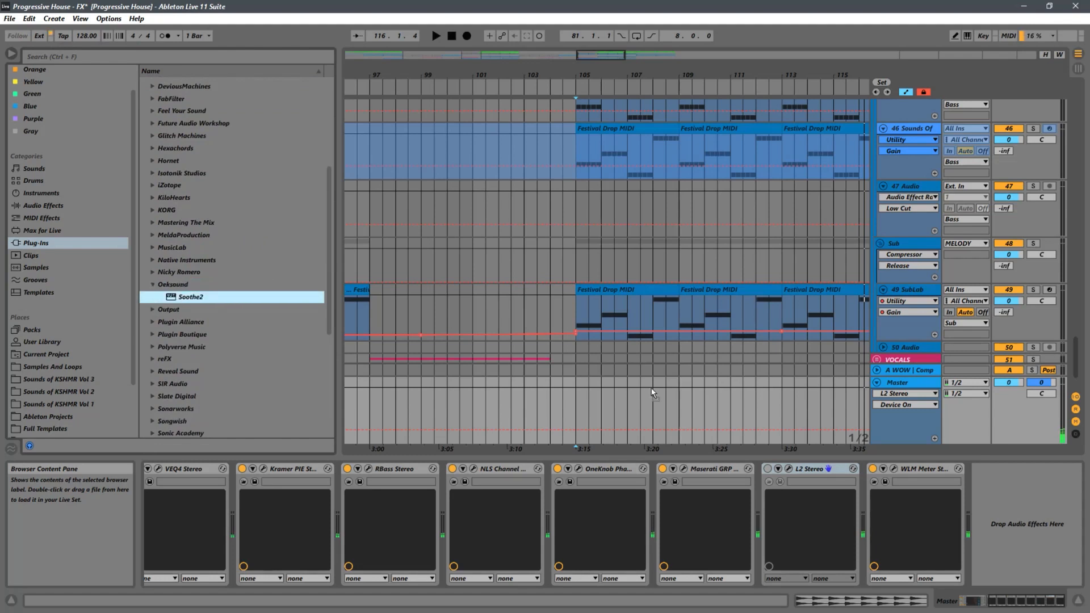
drag(653, 393, 762, 482)
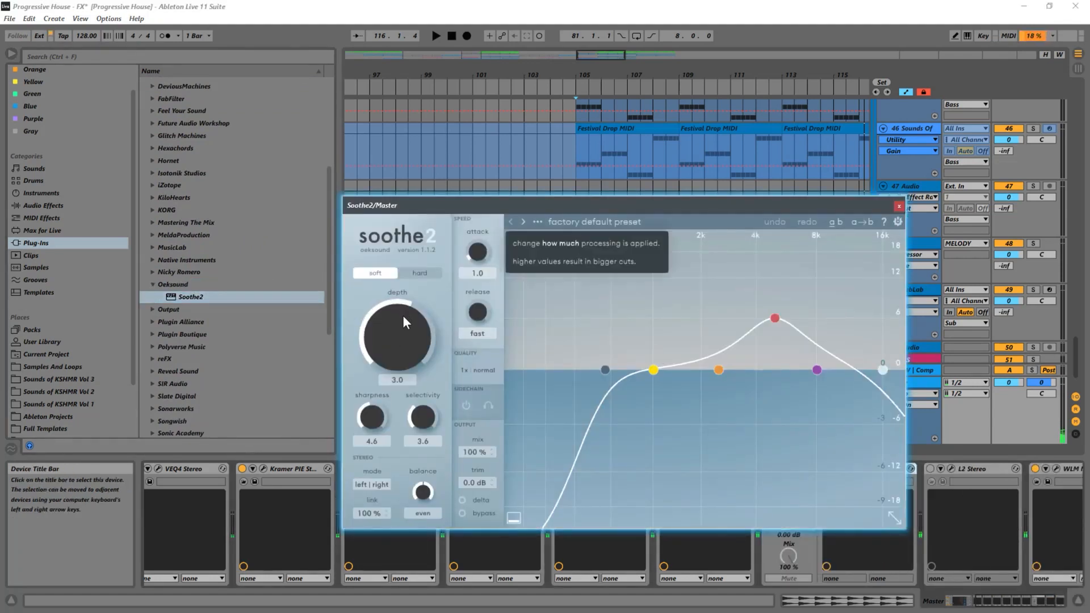
Step: Audition Soothe2 from bar 105 with its depth at -18.0, and raise the depth to 18.0 during playback
drag(406, 340, 423, 416)
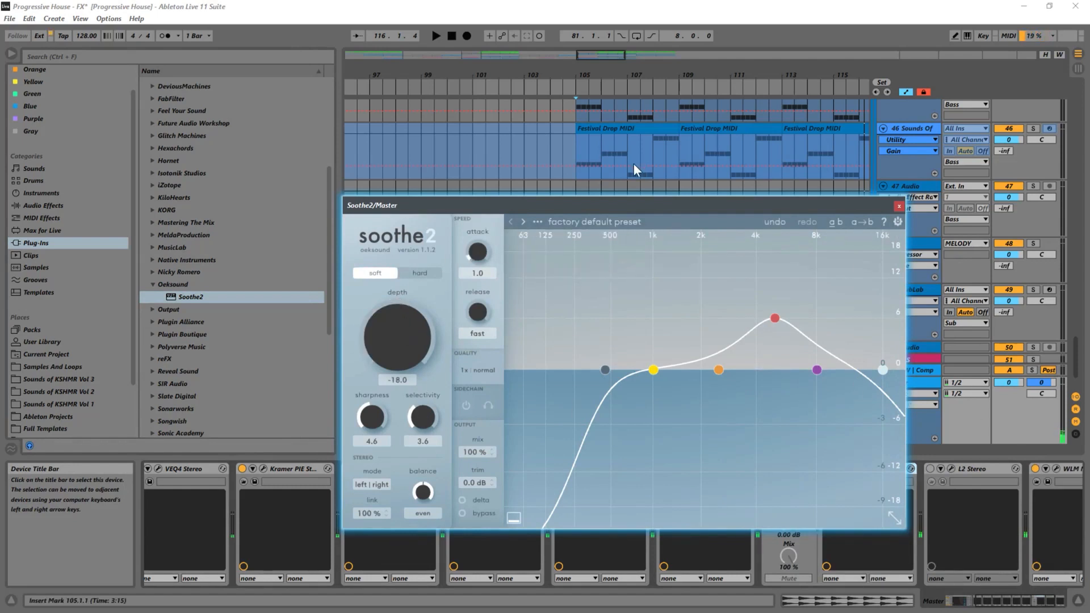
drag(800, 206, 407, 184)
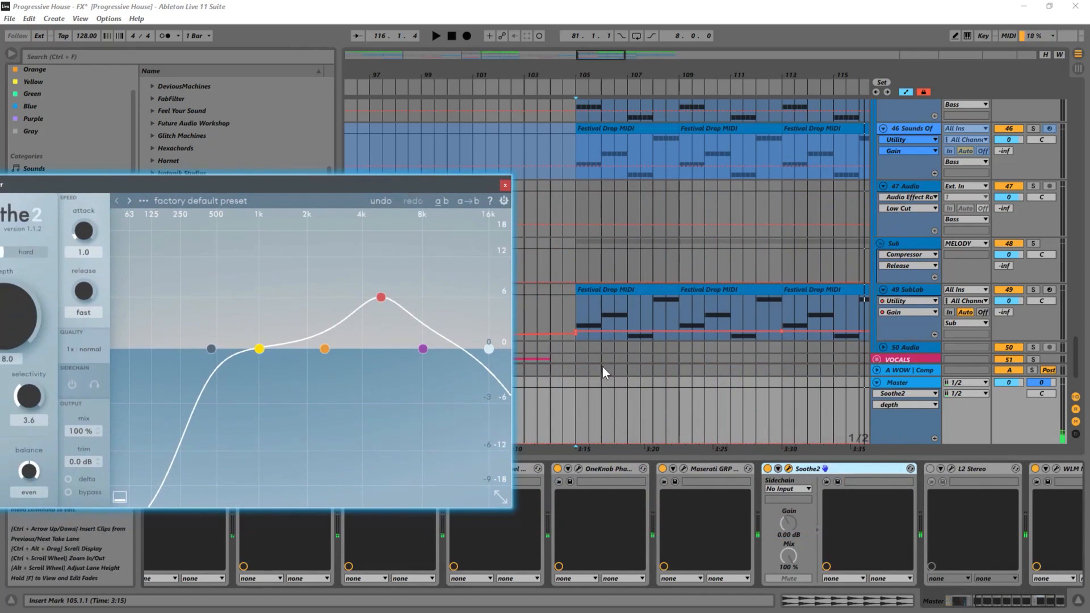
click(574, 409)
key(space)
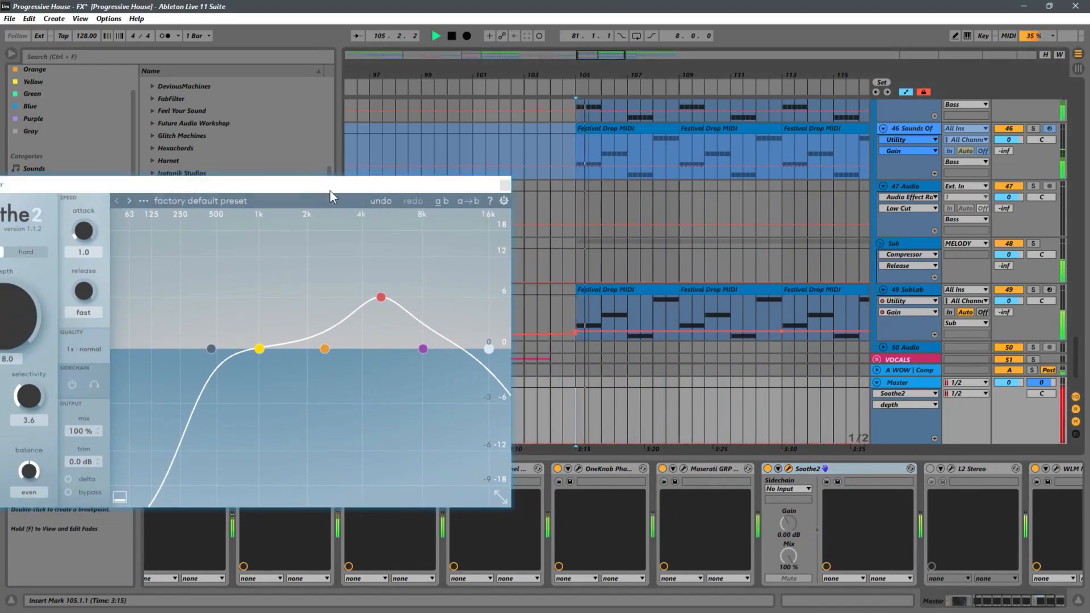
drag(327, 186, 708, 163)
drag(376, 307, 397, 160)
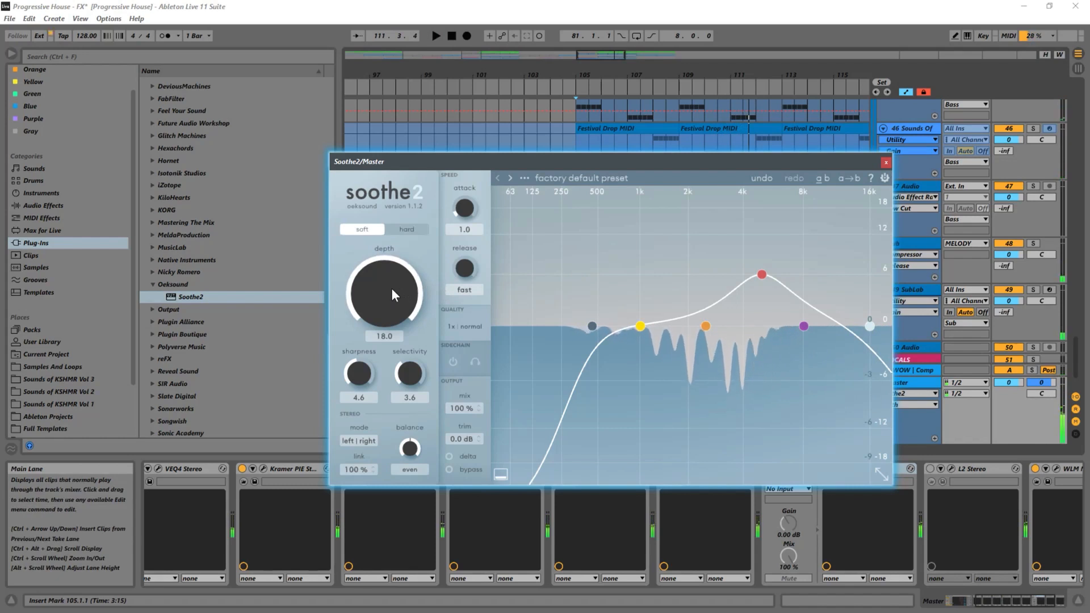
Step: Set Soothe2's depth to 0.3 and play the drop, keeping its device on/off switch in the Master chain accessible
drag(393, 290, 393, 367)
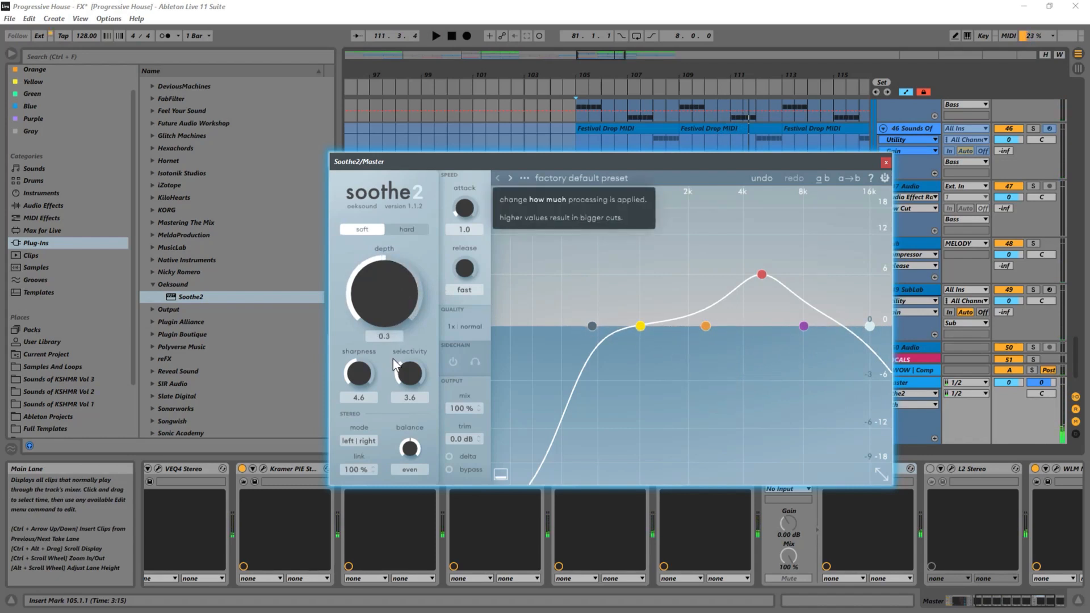
key(space)
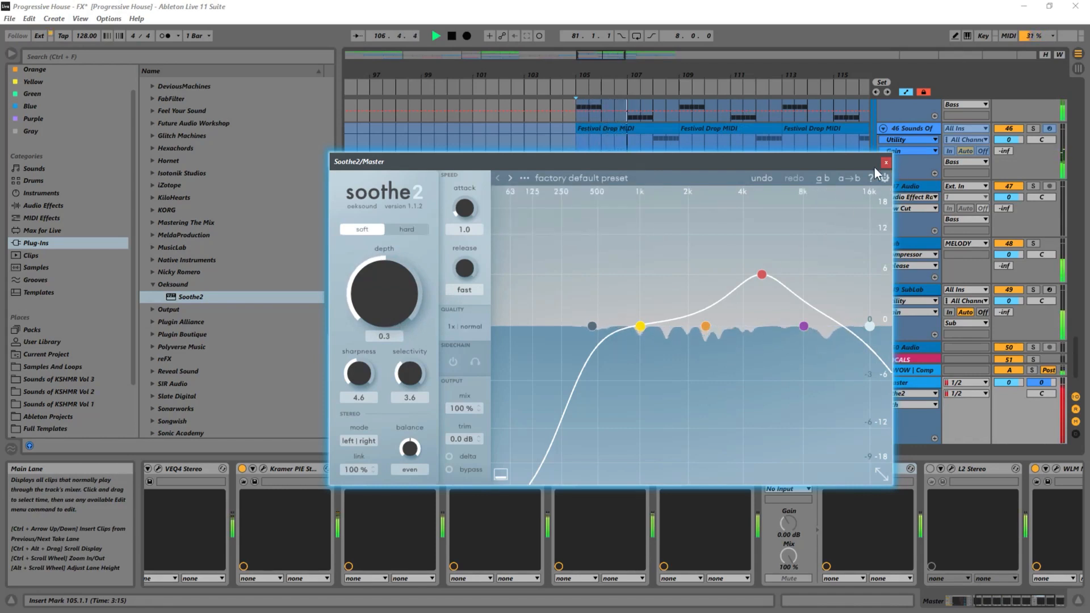
drag(839, 162, 662, 127)
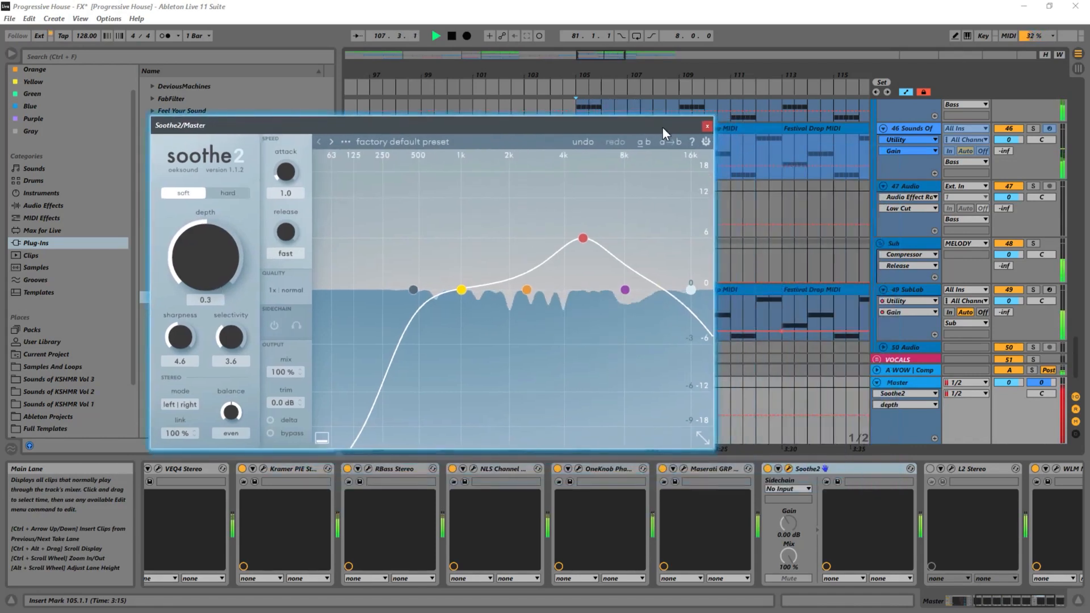
Step: Compare the Master with and without Soothe2 by bypassing and re-enabling it twice during playback
click(766, 472)
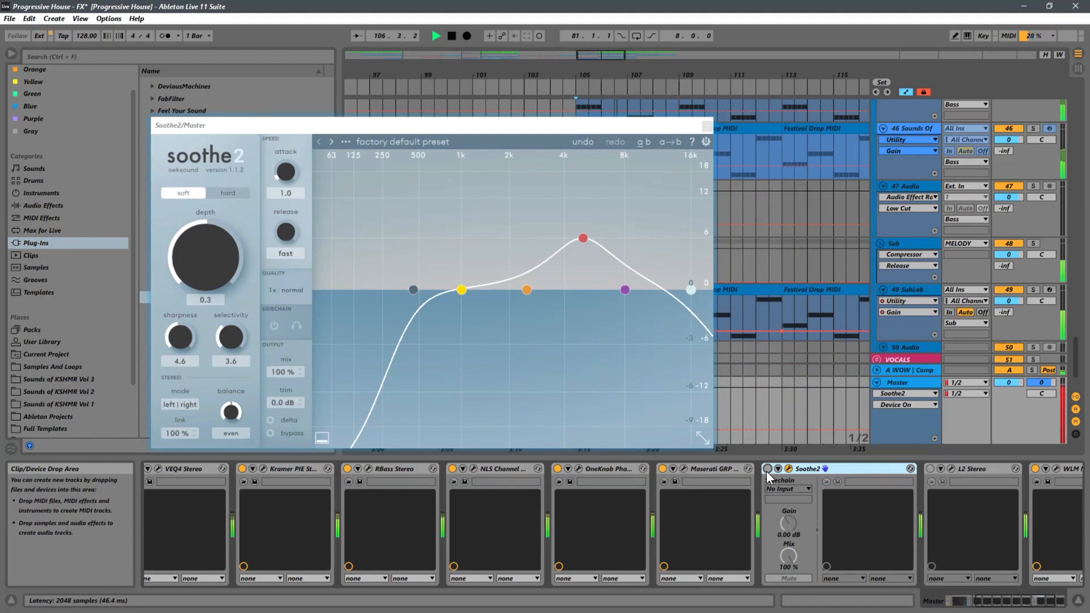
click(767, 472)
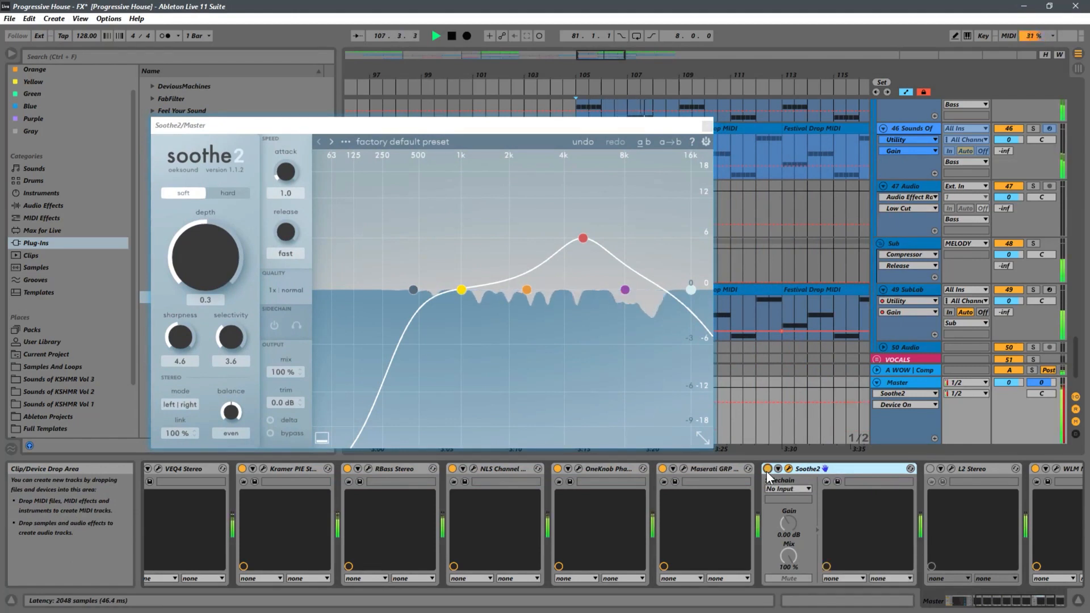
click(767, 472)
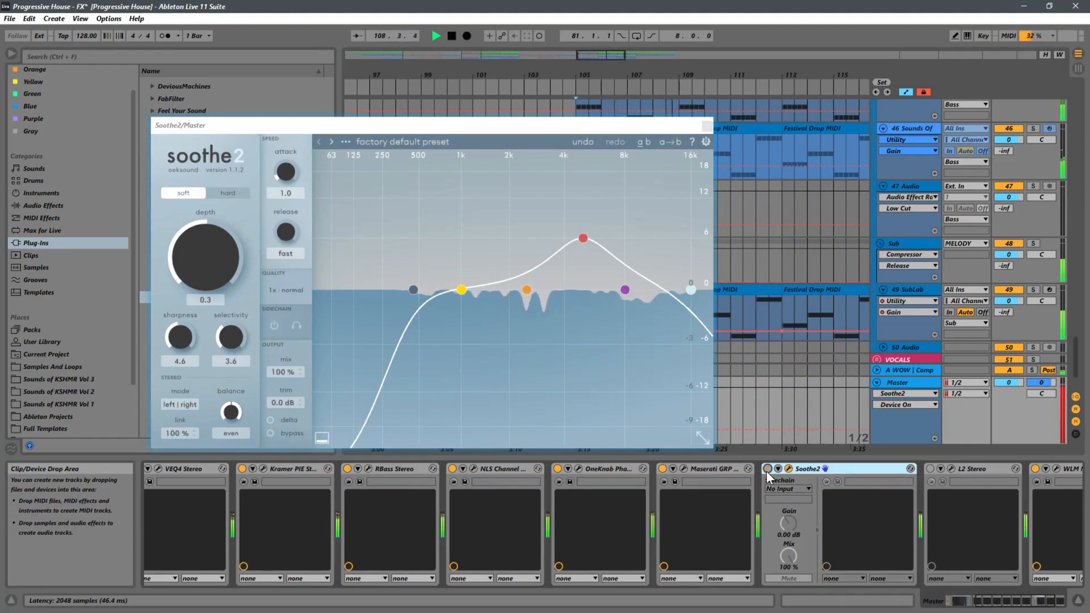
click(767, 470)
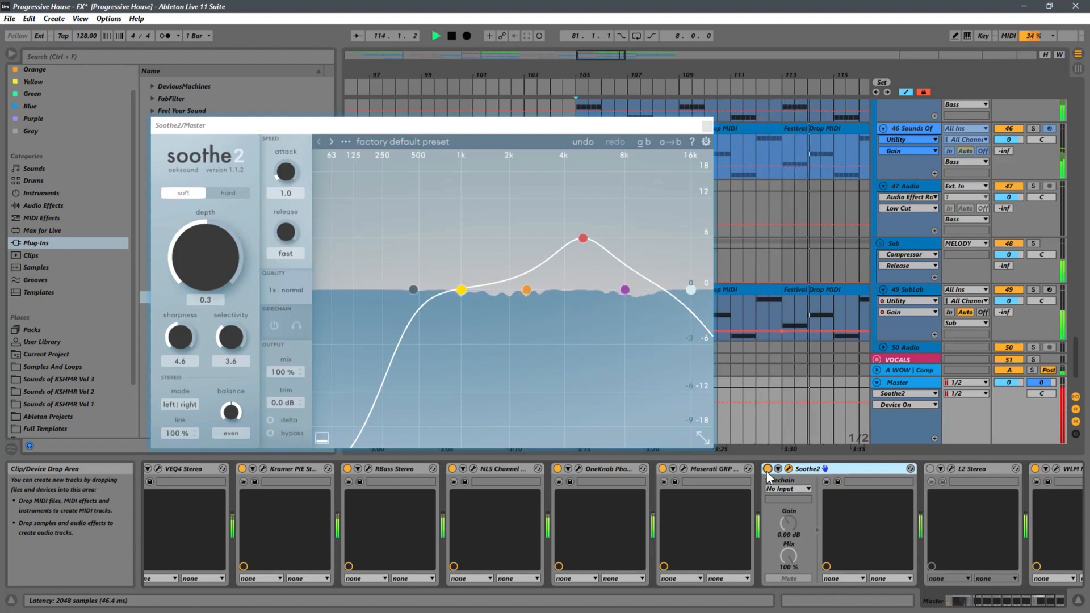
Step: Stop playback with the Soothe2 window closed, and re-enable the L2 Stereo device on the Master track
key(space)
click(707, 126)
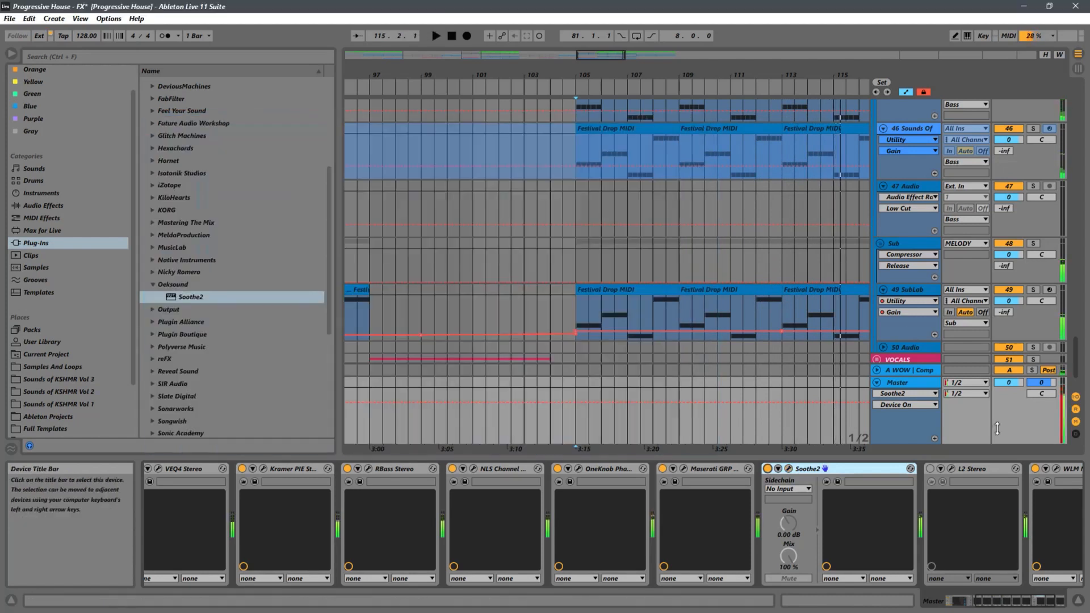
click(931, 469)
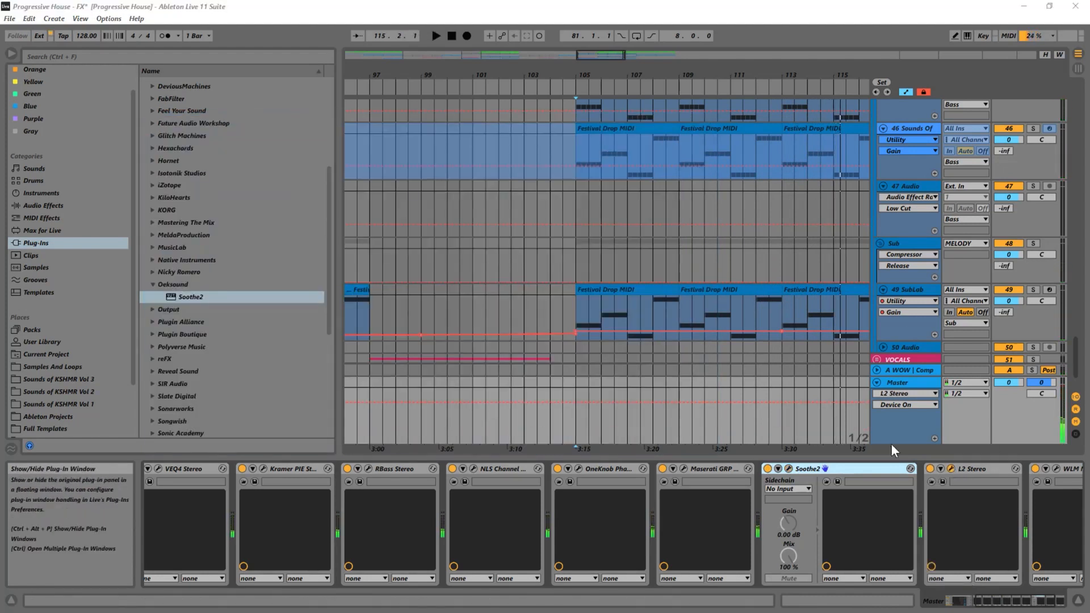